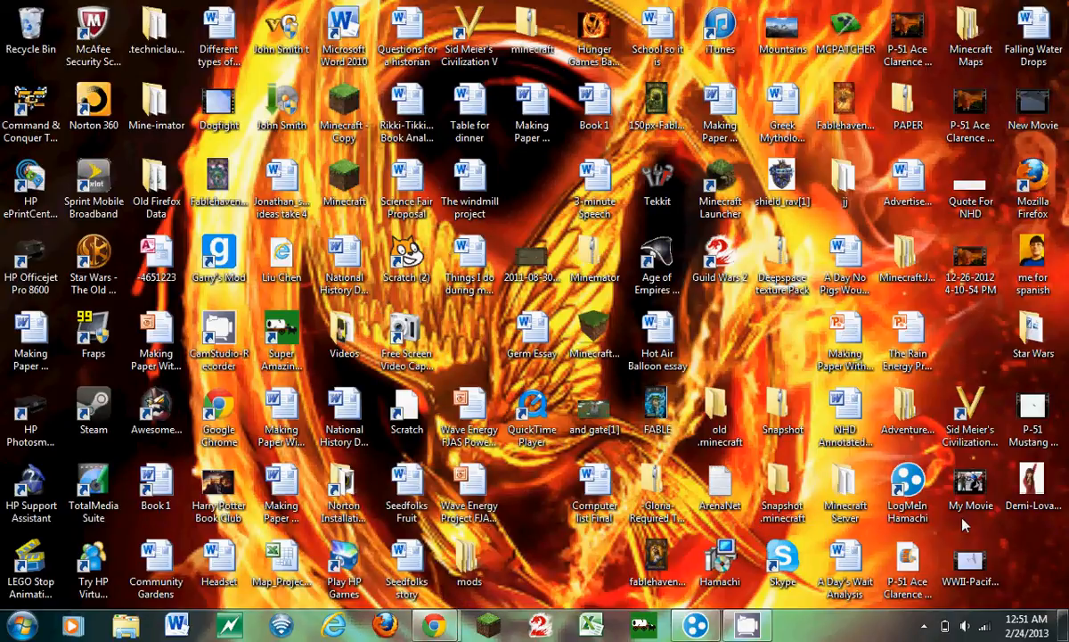
# Create a new folder on the desktop named YouTube How To Server.
pyautogui.rightClick(467, 339)
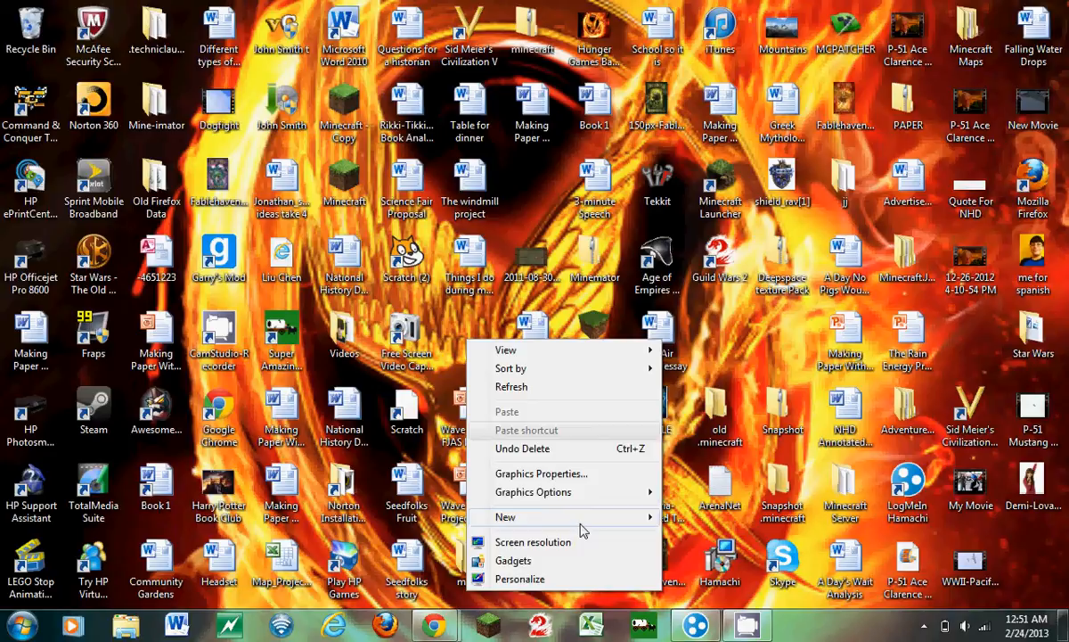
pyautogui.moveTo(594, 524)
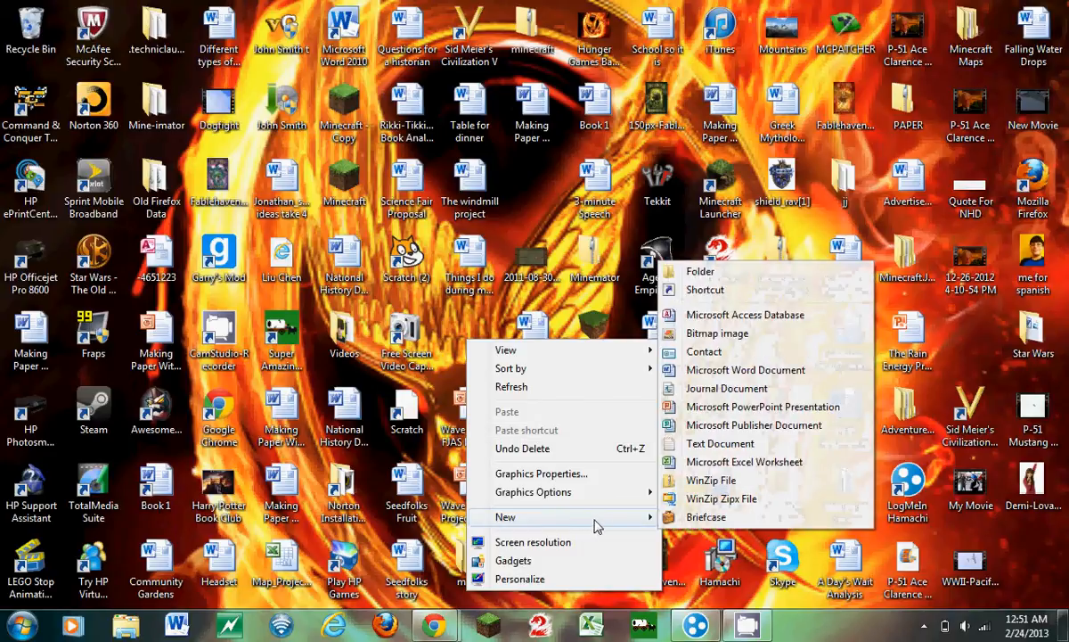
pyautogui.click(704, 275)
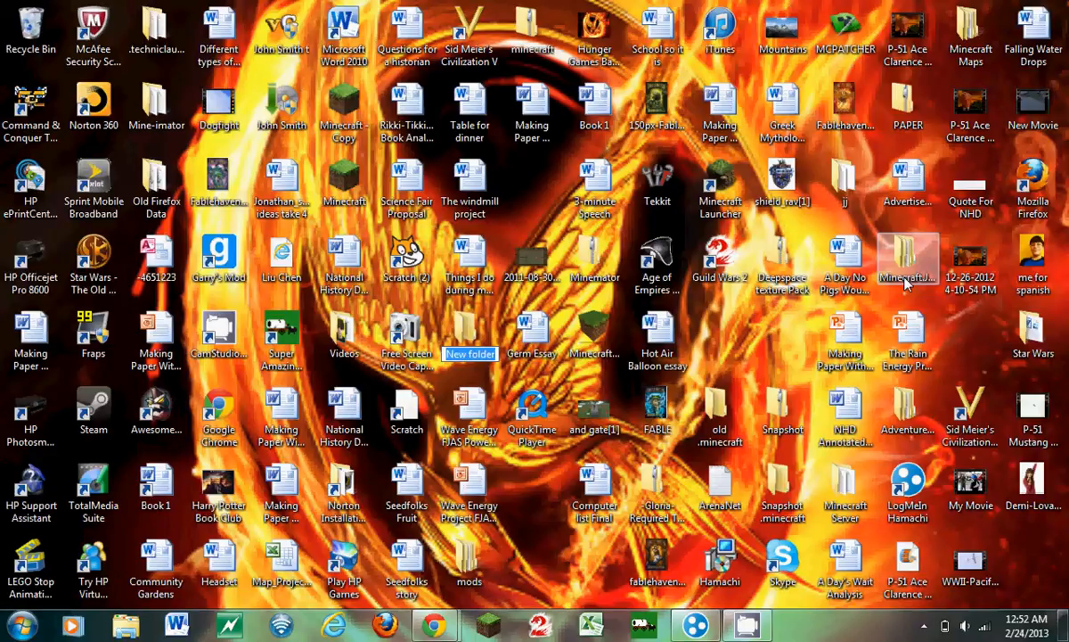
pyautogui.write('Y')
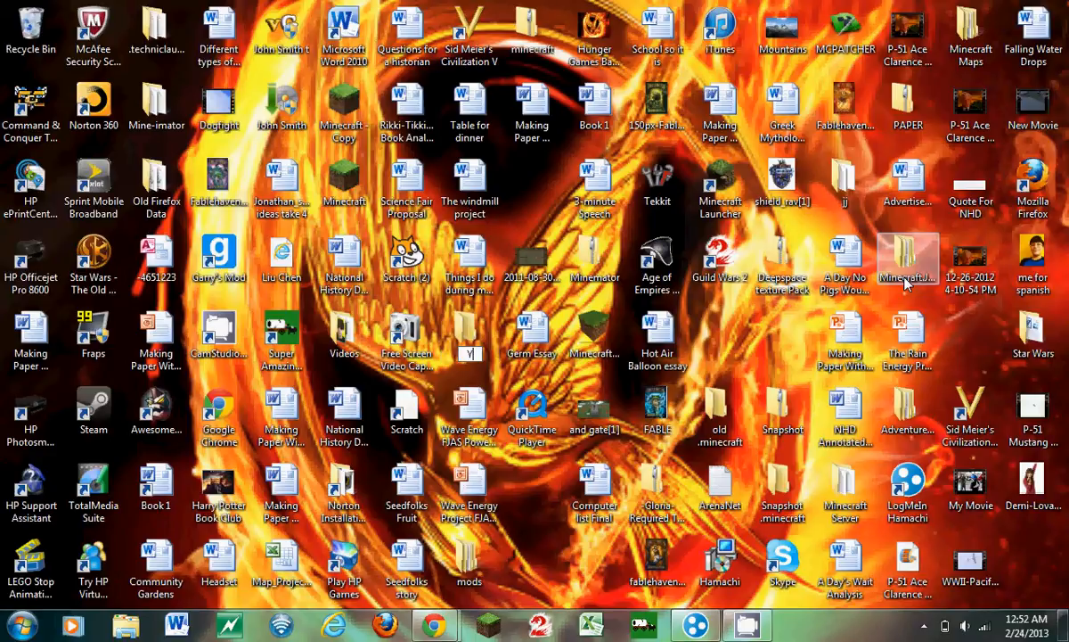
pyautogui.write('ouTube')
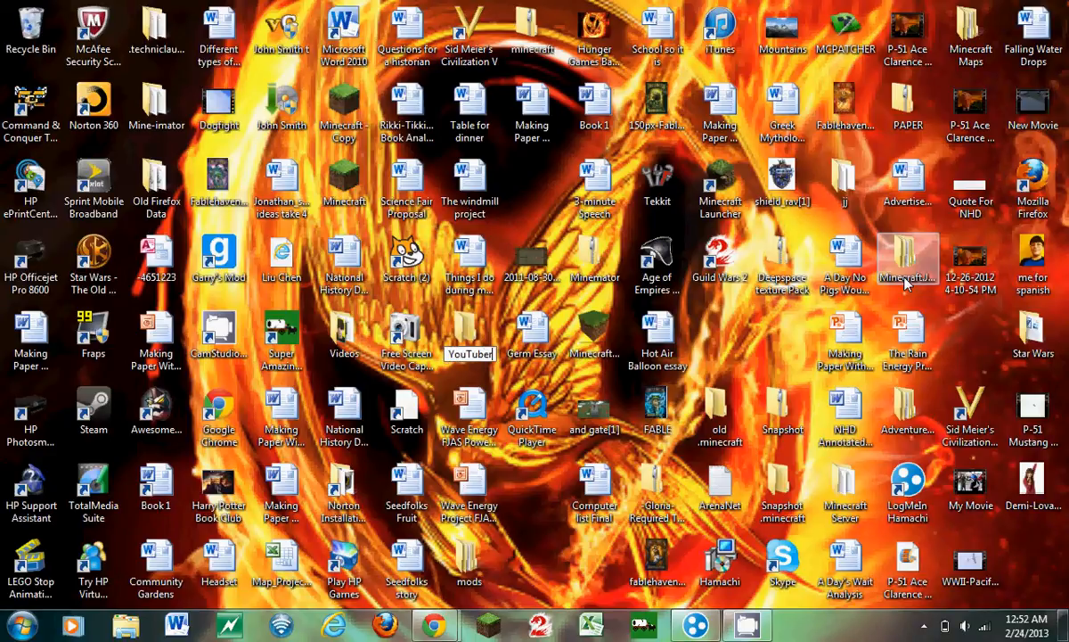
pyautogui.write(' How To Server')
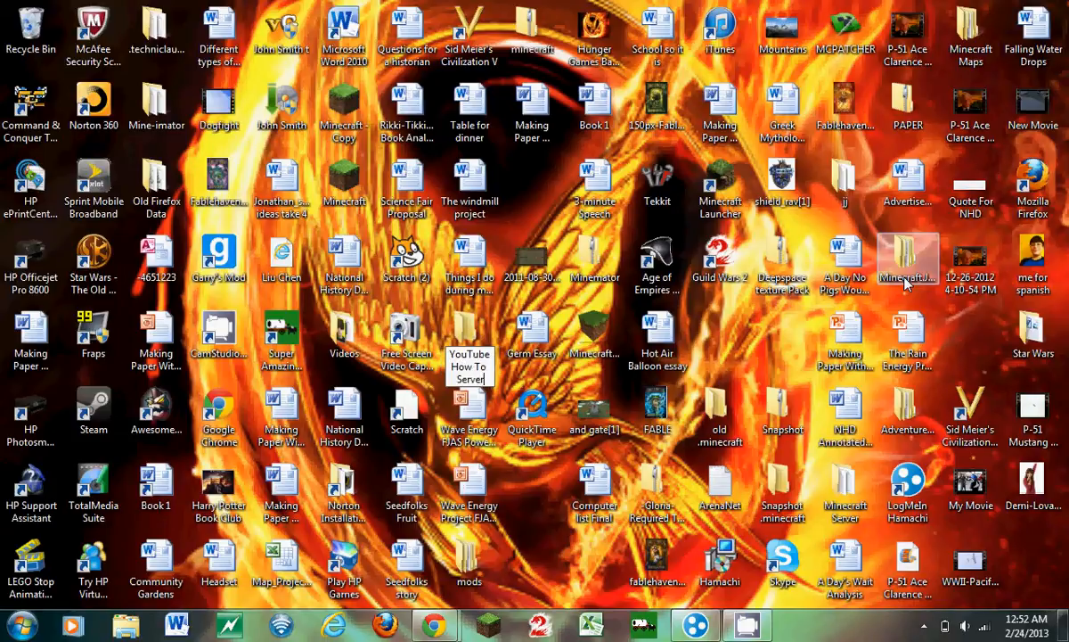
pyautogui.press('Return')
pyautogui.click(544, 515)
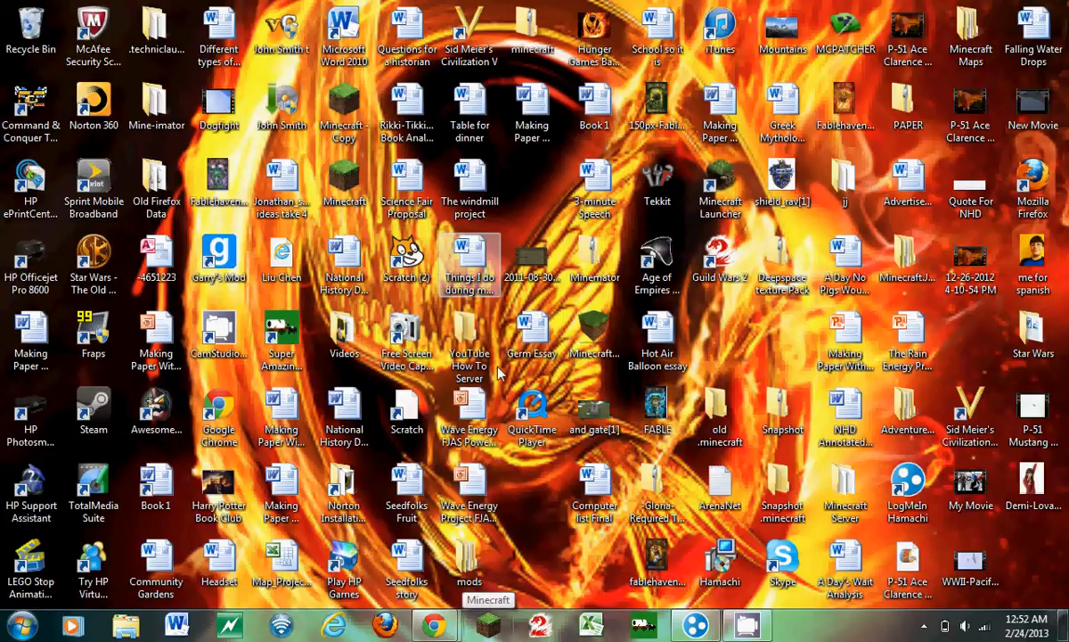
pyautogui.click(696, 626)
pyautogui.click(696, 627)
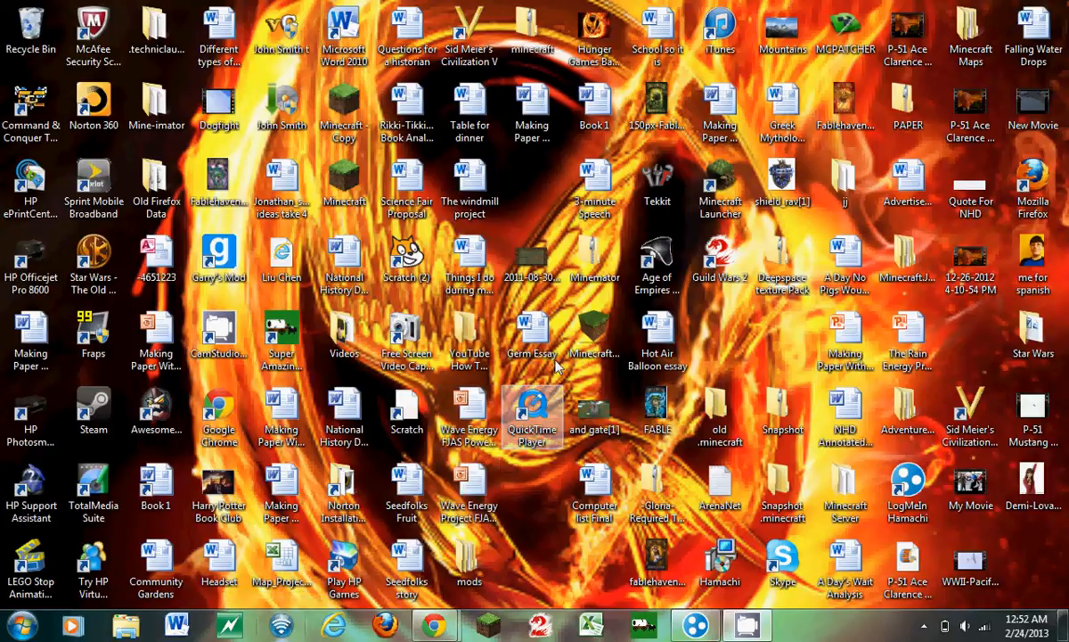
# Switch to the Minecraft site in Chrome and download Minecraft_Server.exe from its Download page.
pyautogui.moveTo(434, 626)
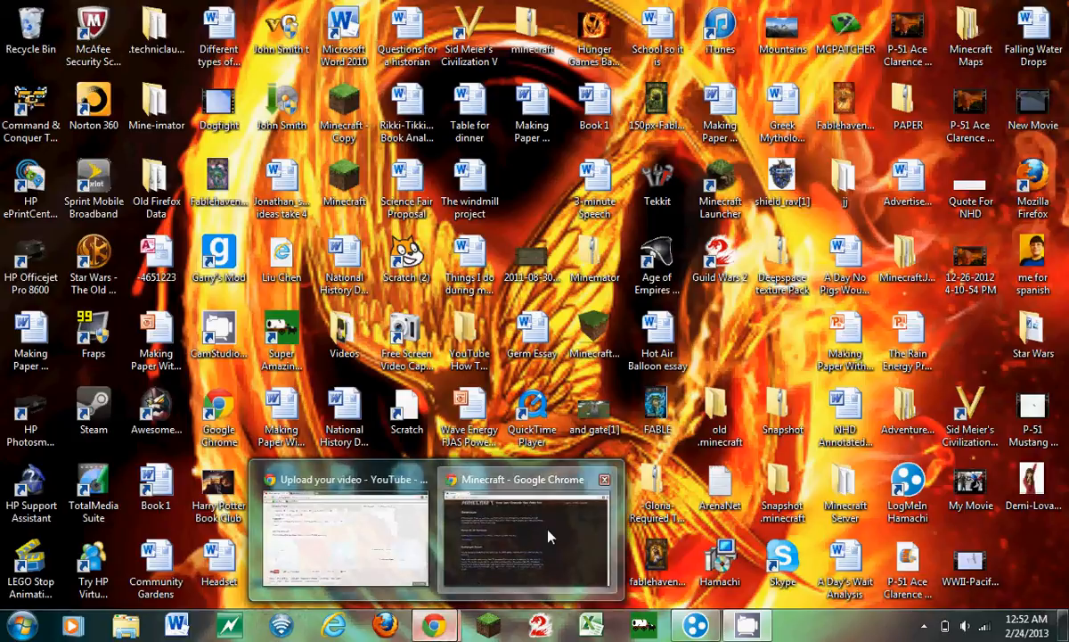
pyautogui.click(535, 517)
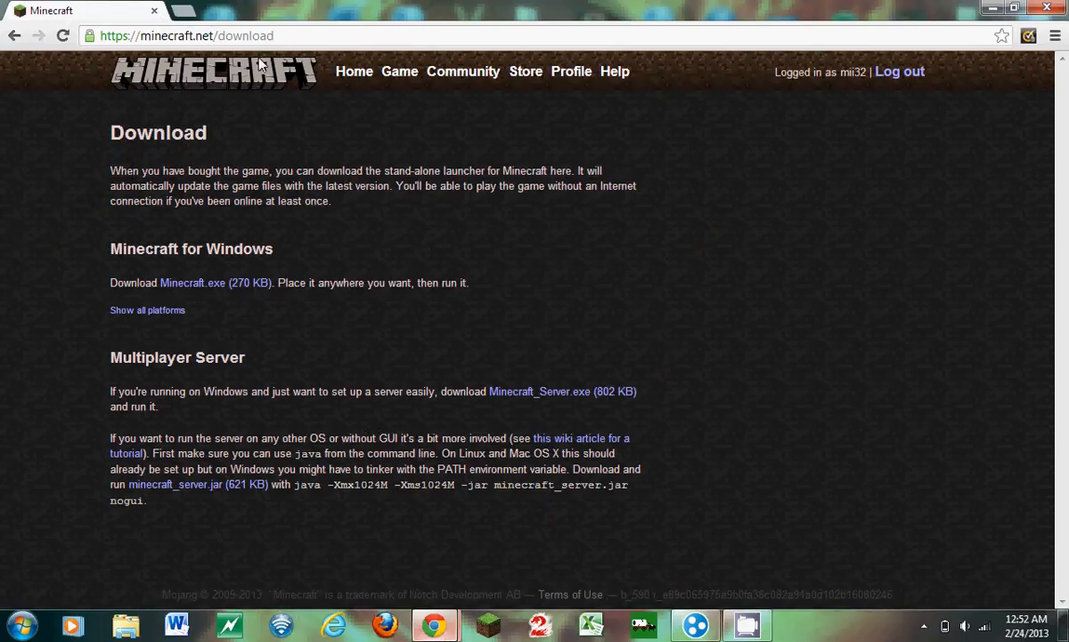
pyautogui.click(348, 76)
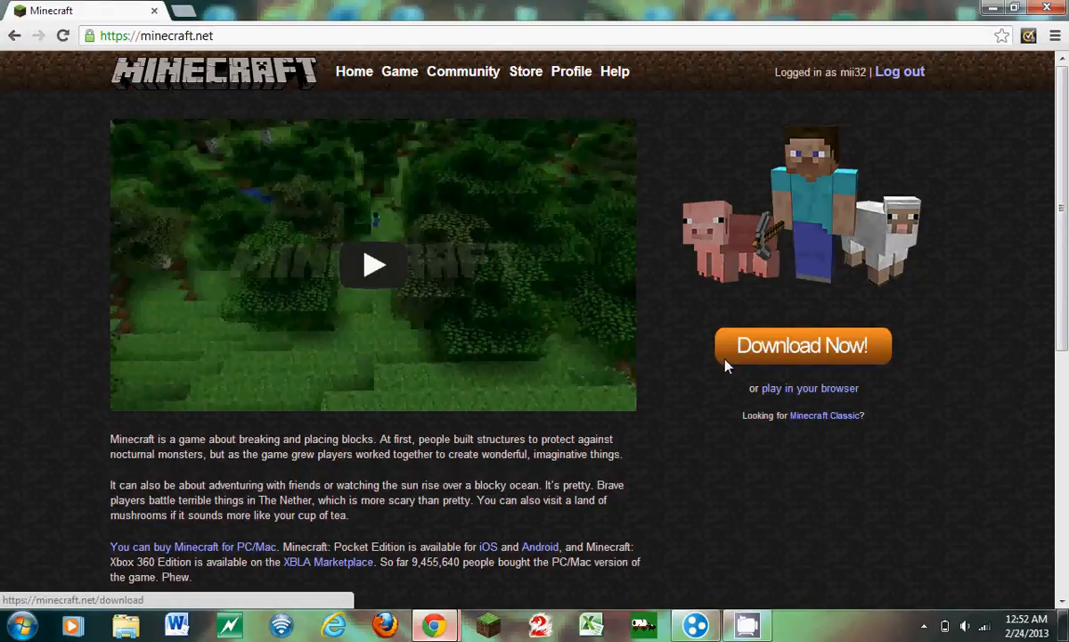
pyautogui.click(798, 346)
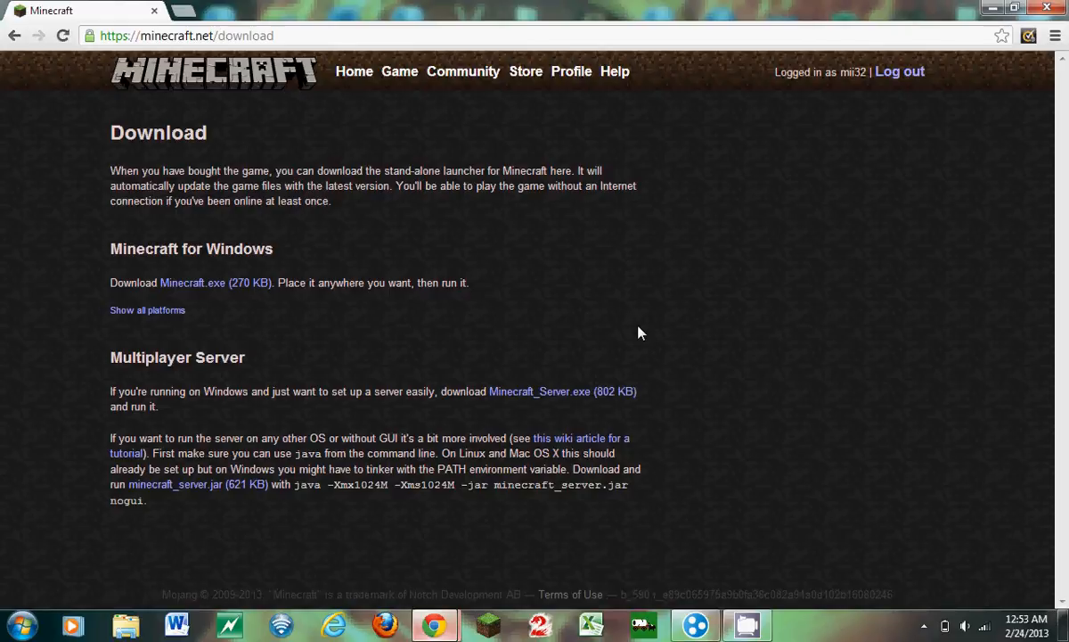
pyautogui.click(572, 393)
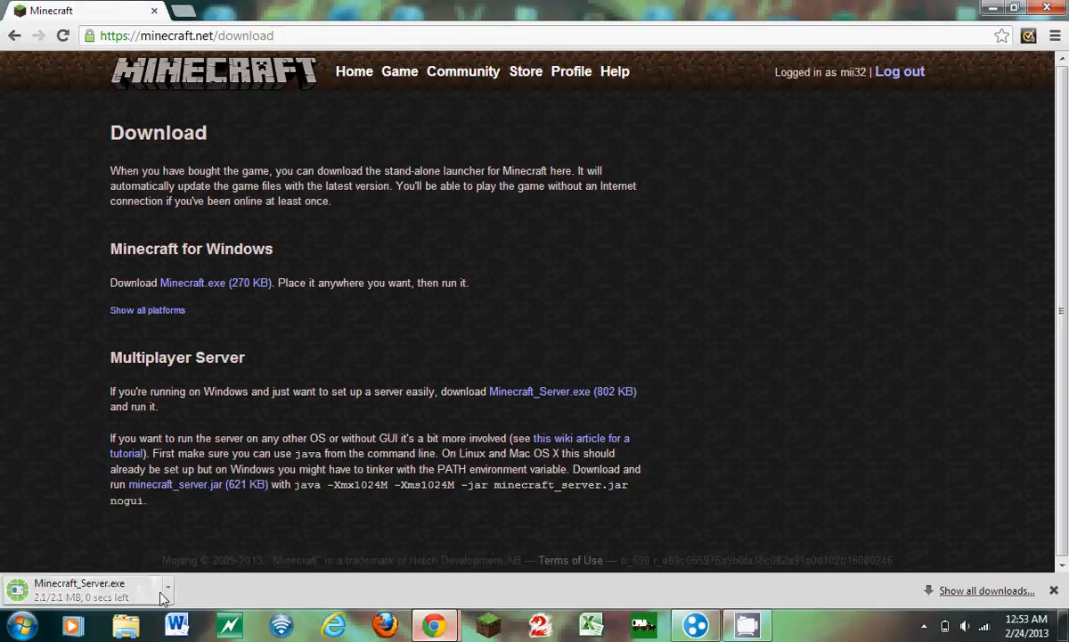
# Open the browser's full download list and show Minecraft_Server.exe in its folder.
pyautogui.click(166, 589)
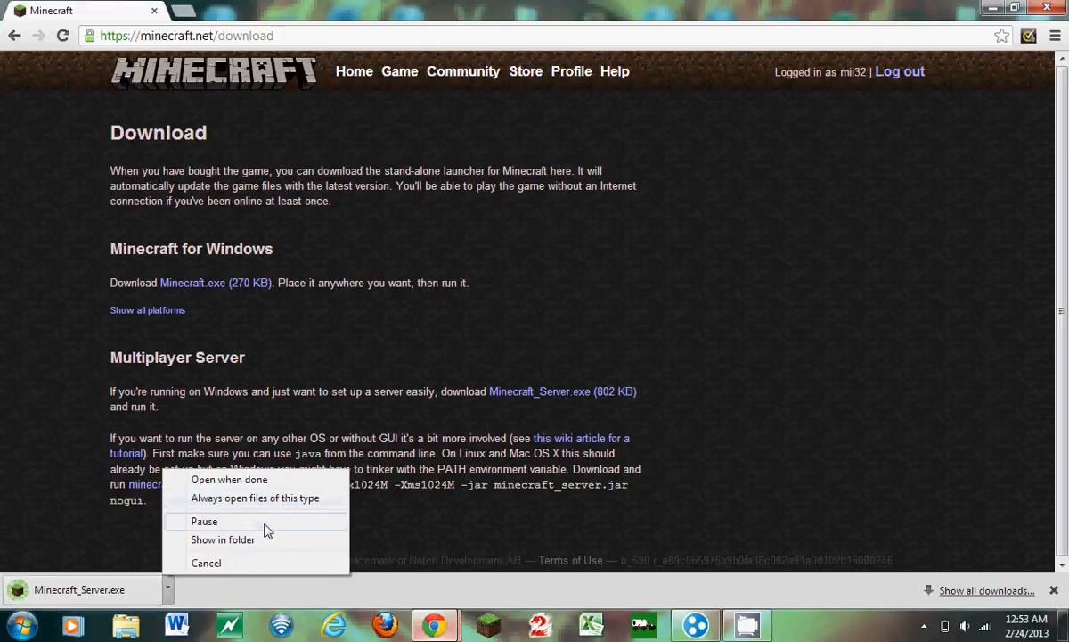
pyautogui.click(505, 470)
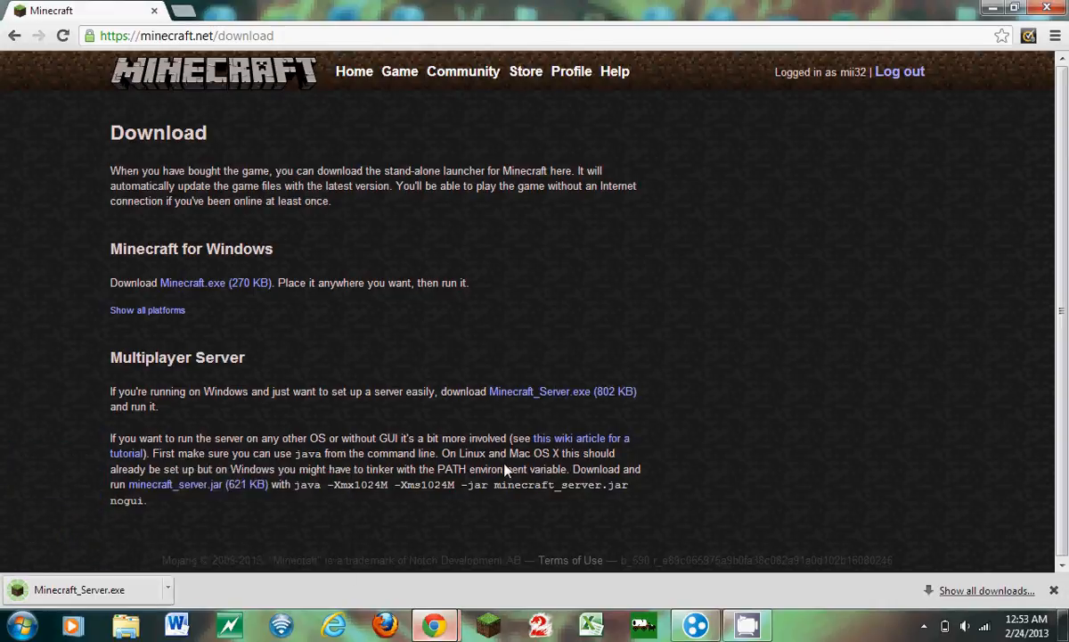
pyautogui.rightClick(76, 586)
pyautogui.click(447, 461)
pyautogui.click(985, 590)
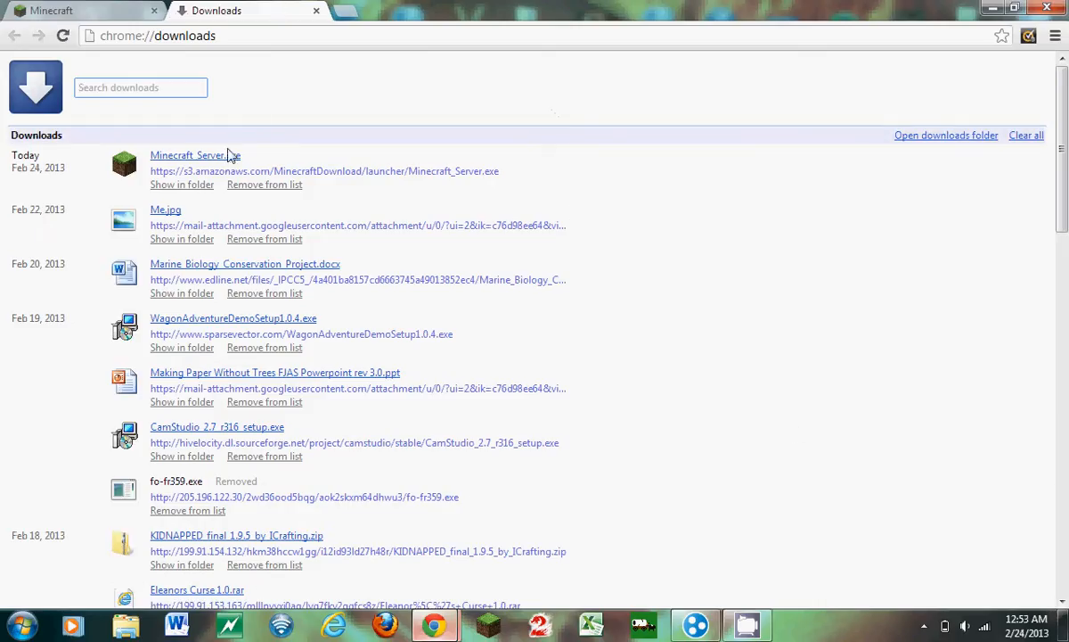
pyautogui.click(200, 185)
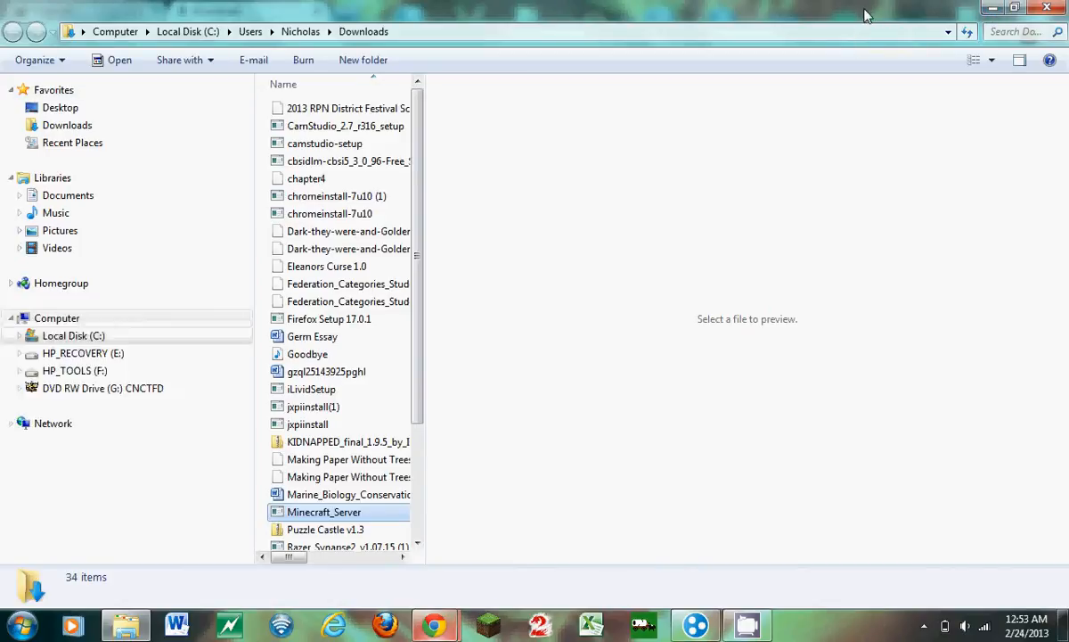
# Close the browser and move Minecraft_Server from the Downloads folder into the desktop folder YouTube How To Server.
pyautogui.click(1047, 7)
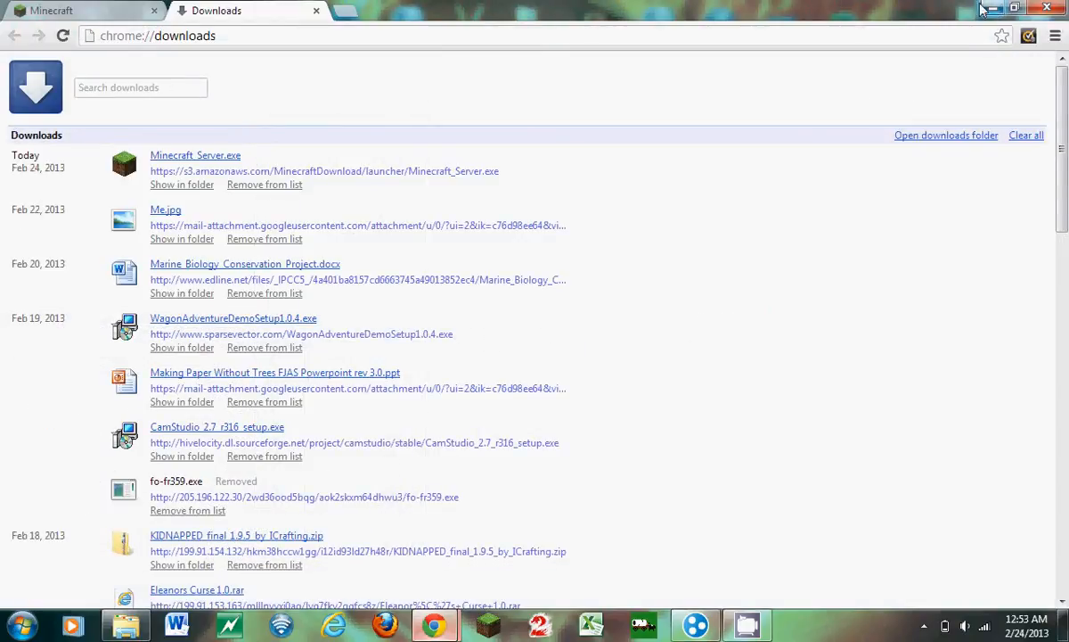
pyautogui.click(1046, 9)
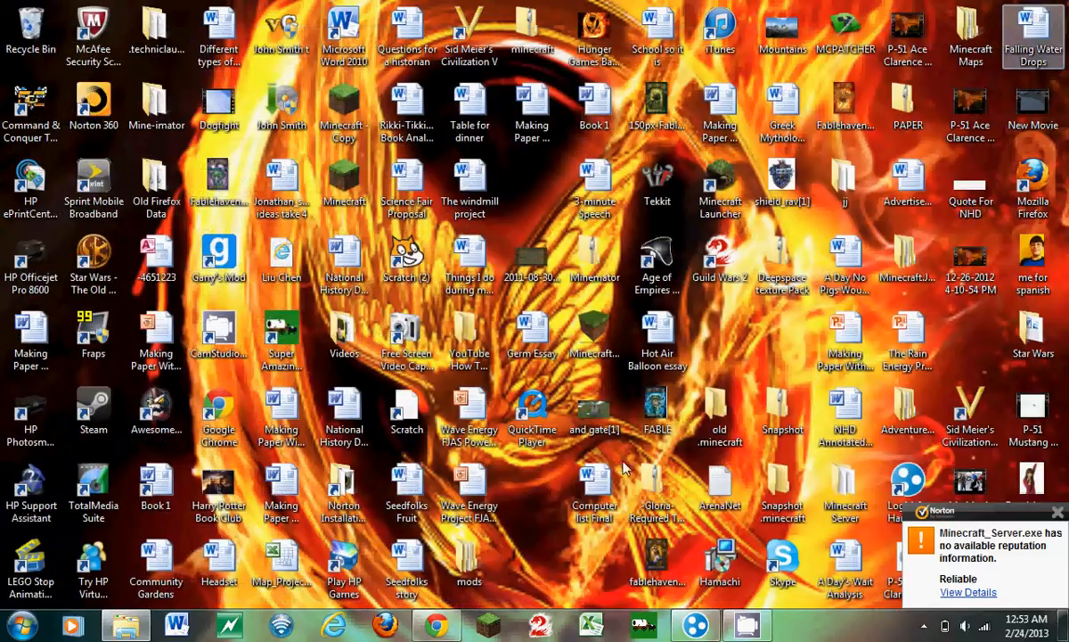
pyautogui.click(126, 624)
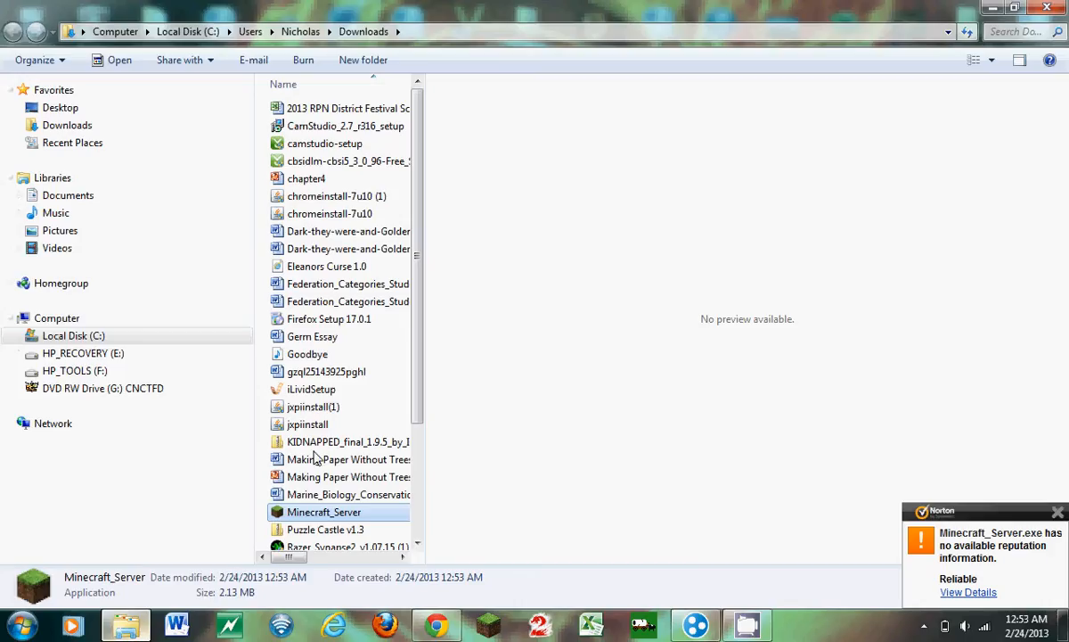
pyautogui.doubleClick(932, 9)
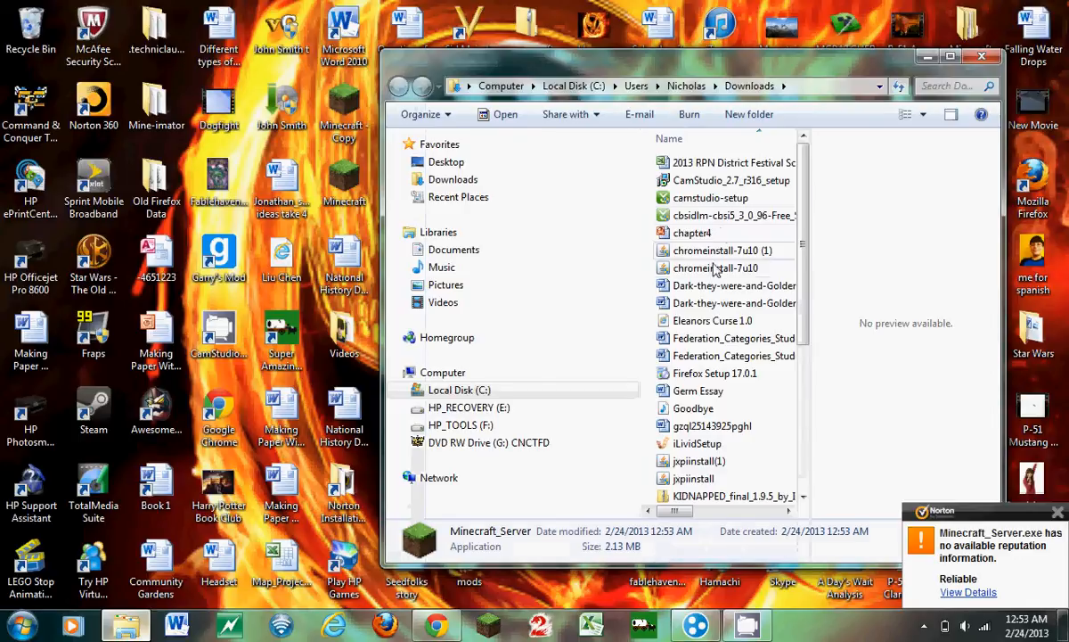
pyautogui.scroll(-5, 731, 294)
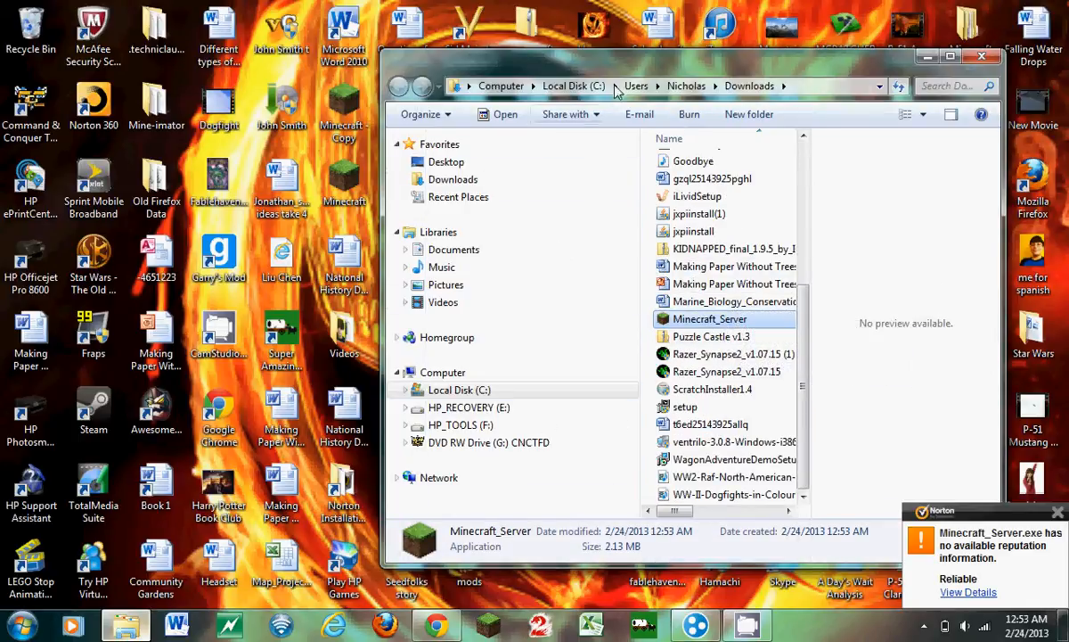
pyautogui.moveTo(629, 71); pyautogui.dragTo(1066, 10)
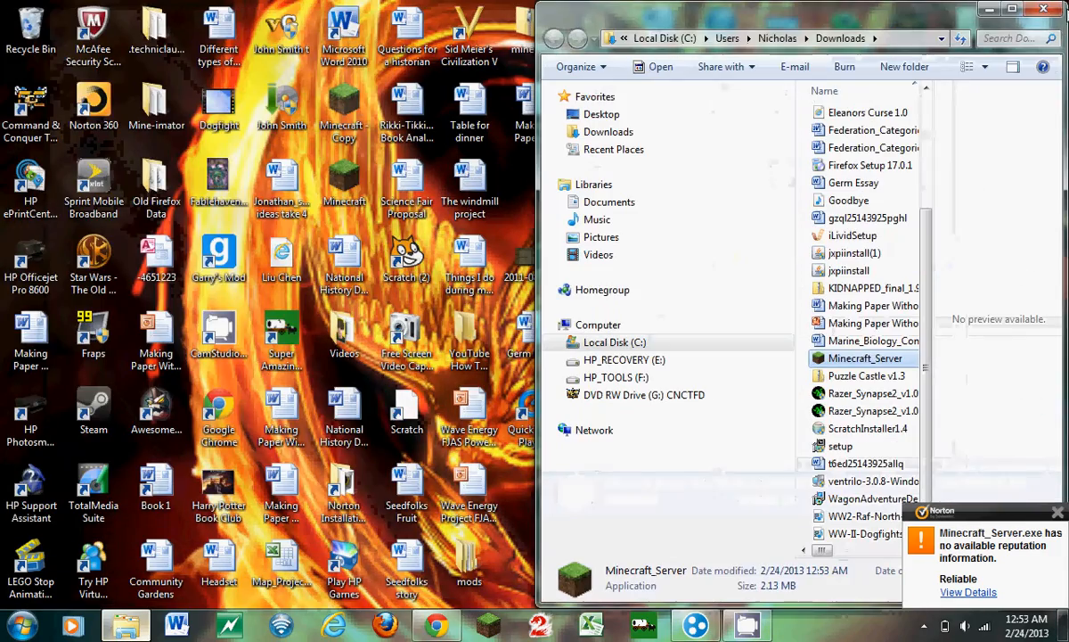
pyautogui.moveTo(847, 359); pyautogui.dragTo(474, 349)
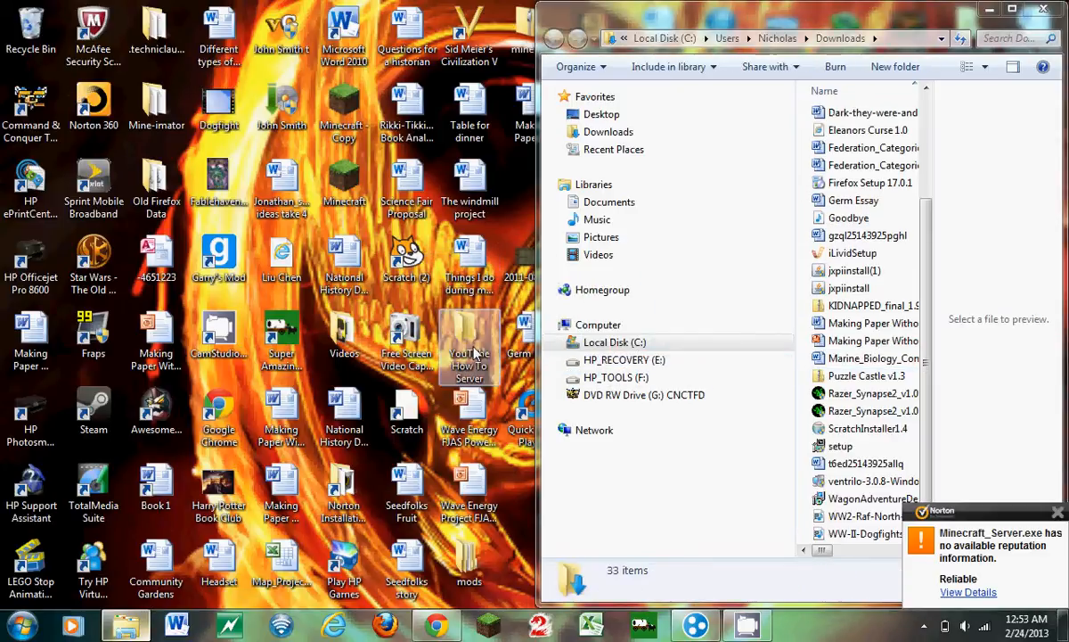
# Run Minecraft_Server from the YouTube How To Server folder, allowing the unverified publisher, and dismiss the Norton notification.
pyautogui.doubleClick(472, 350)
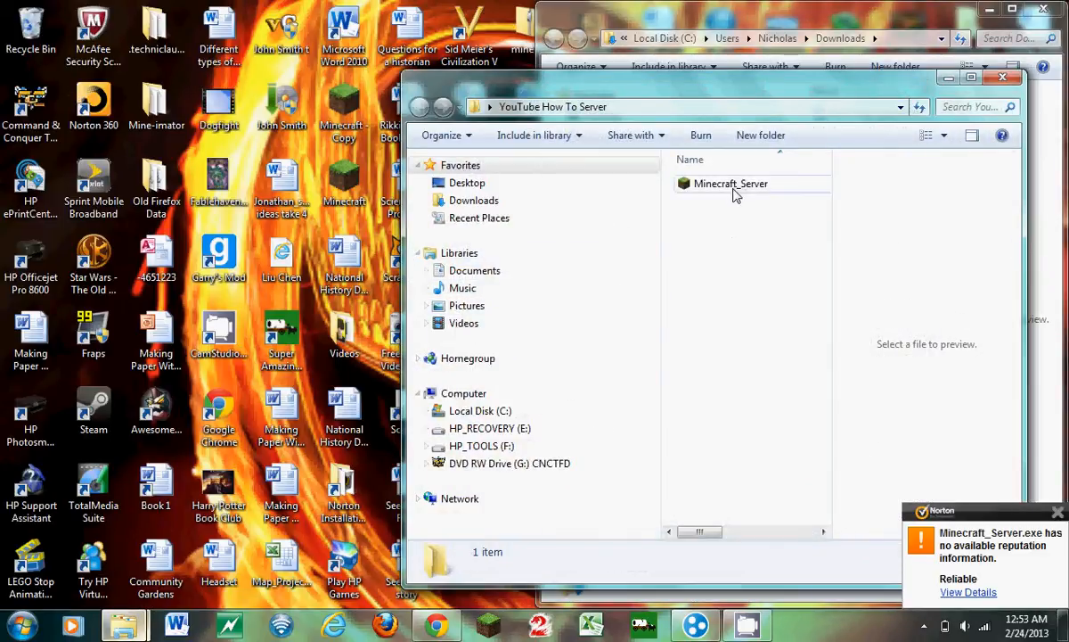
pyautogui.doubleClick(737, 195)
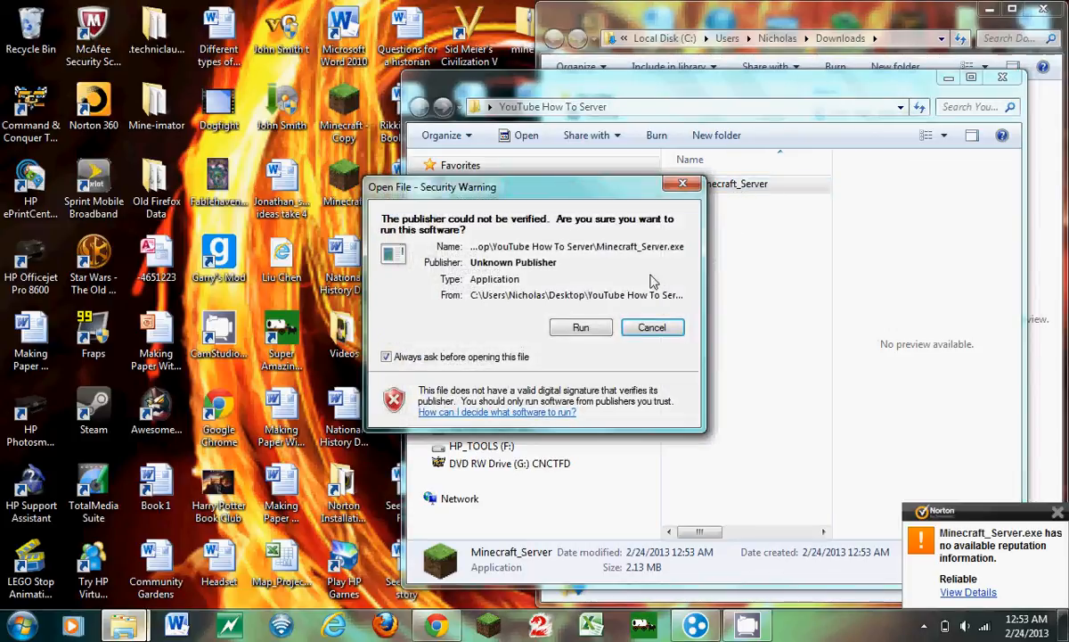
pyautogui.click(581, 328)
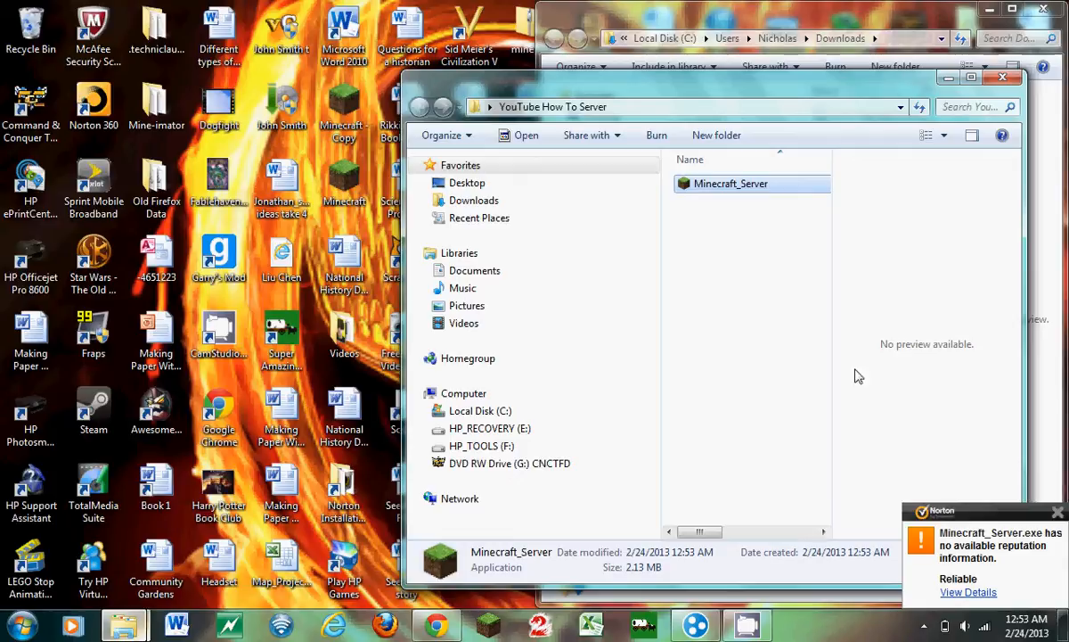
pyautogui.click(1058, 512)
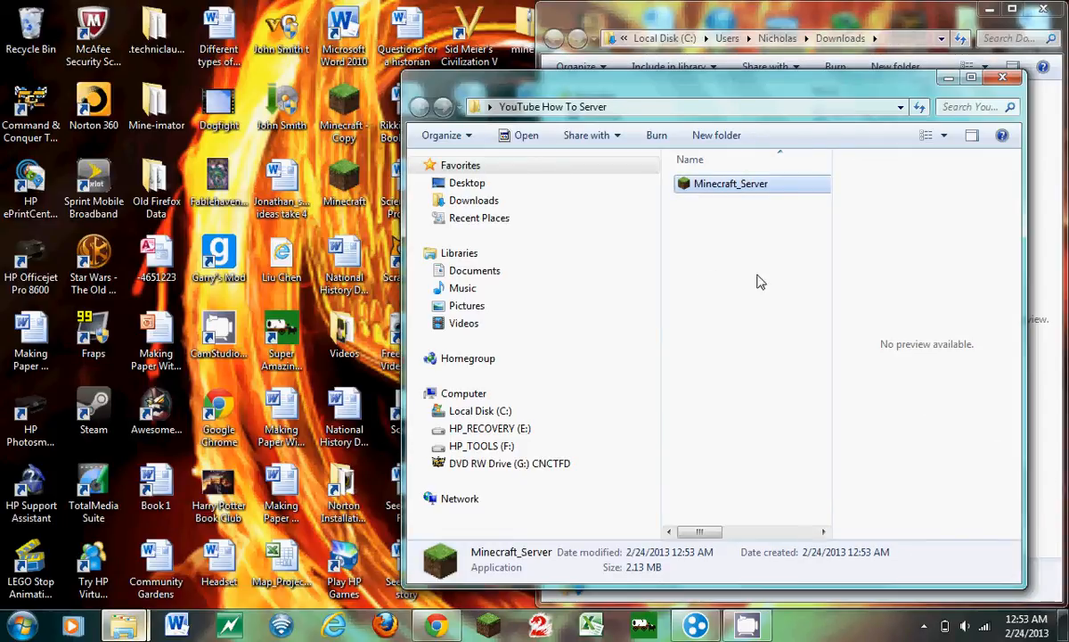
# Minimize the Downloads window, launch Minecraft_Server again with the security warning accepted, and minimize its folder window.
pyautogui.click(990, 9)
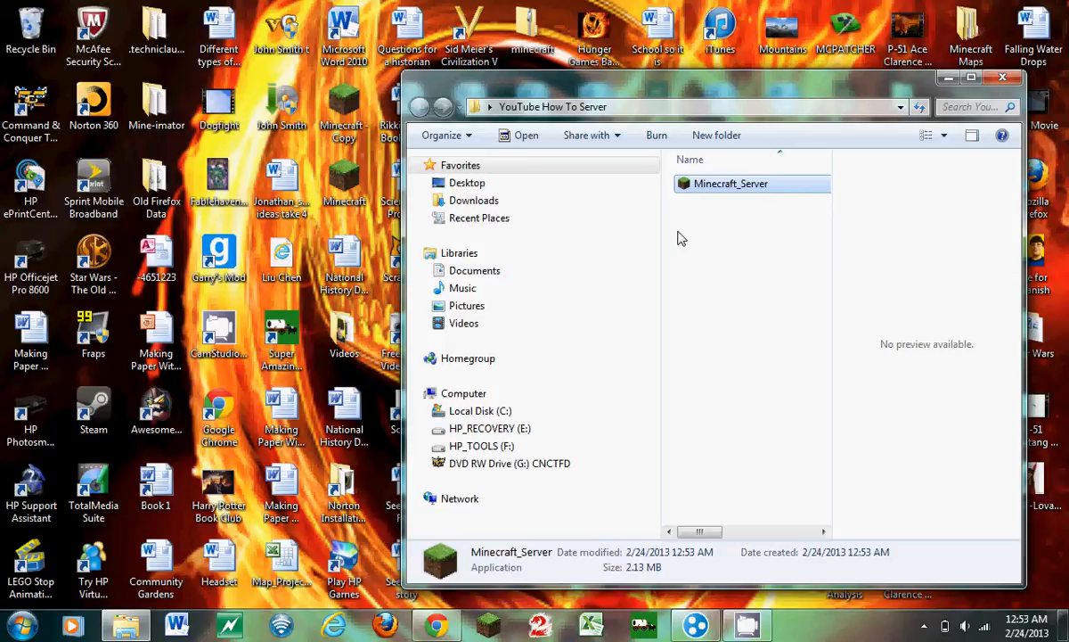
pyautogui.doubleClick(760, 186)
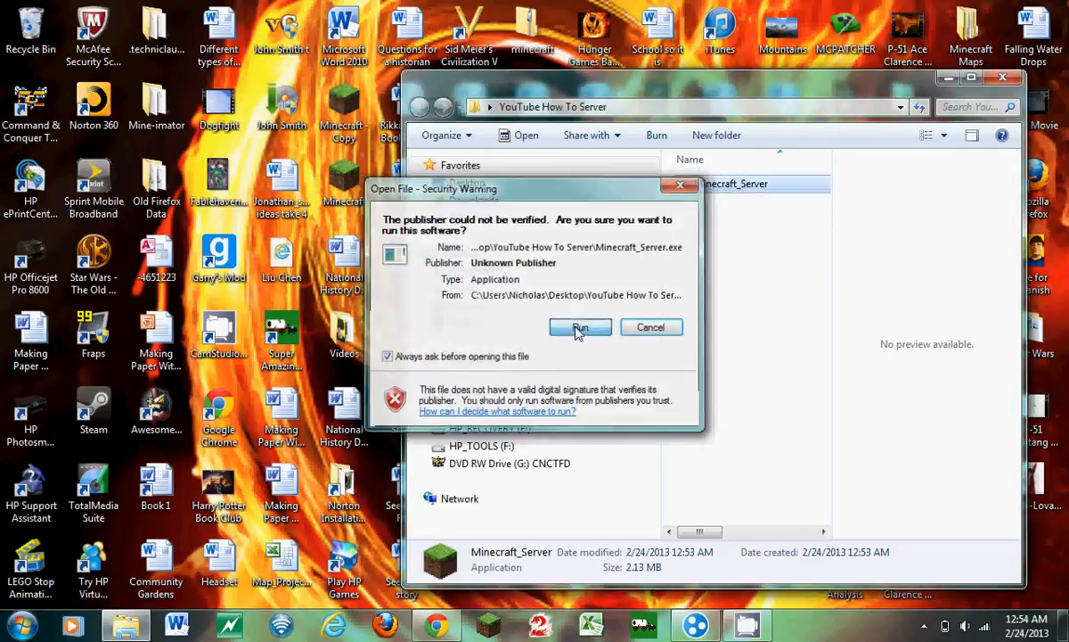
pyautogui.click(583, 328)
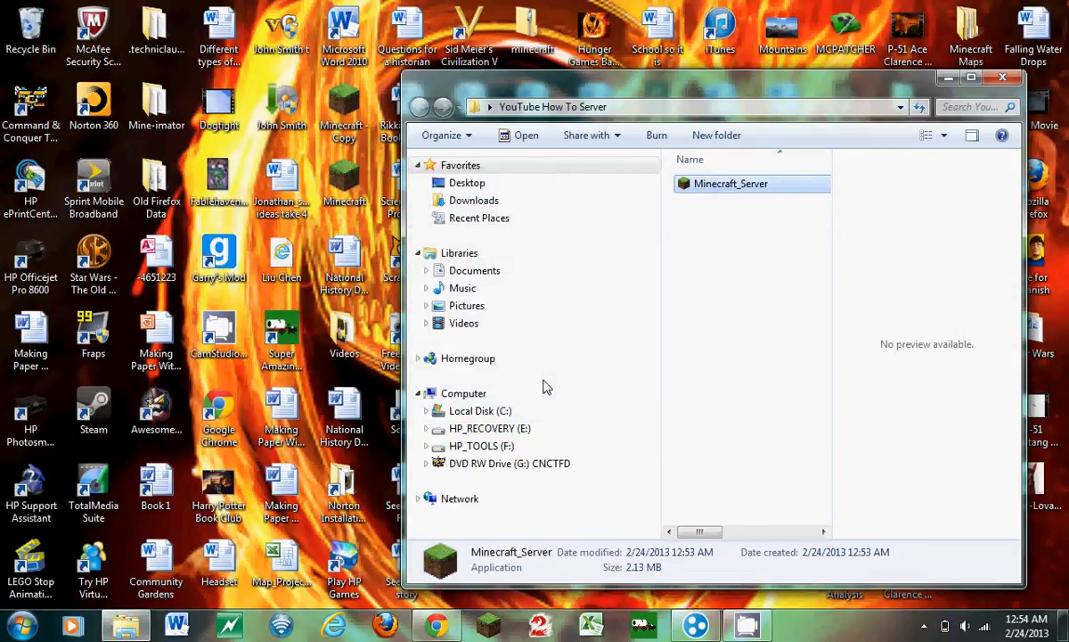
pyautogui.click(948, 79)
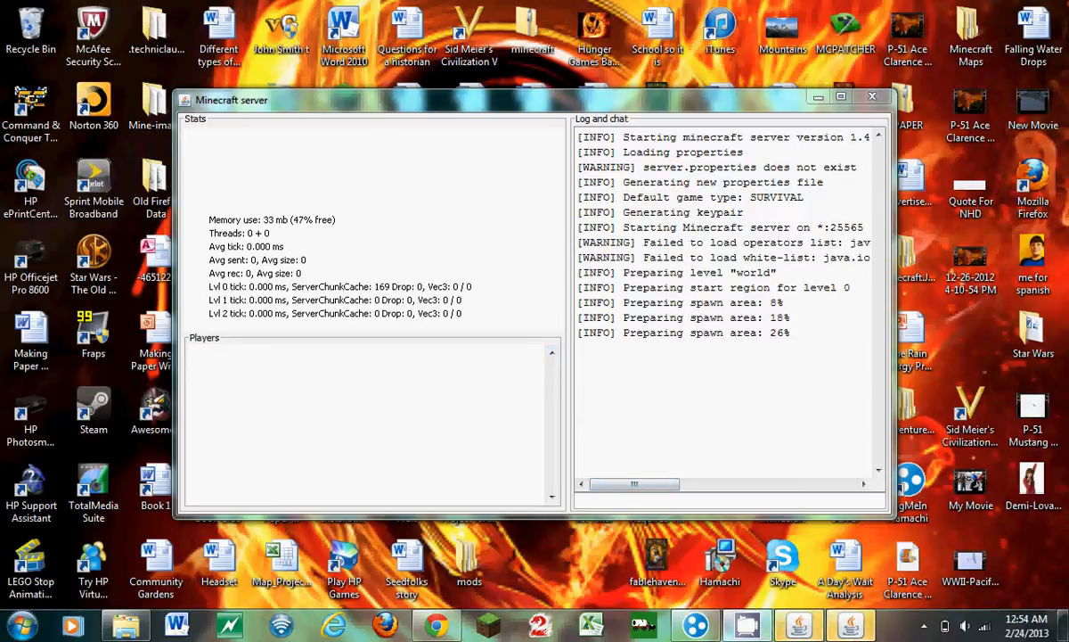
# Issue the stop command in the Minecraft server console and bring back the YouTube How To Server folder.
pyautogui.click(789, 500)
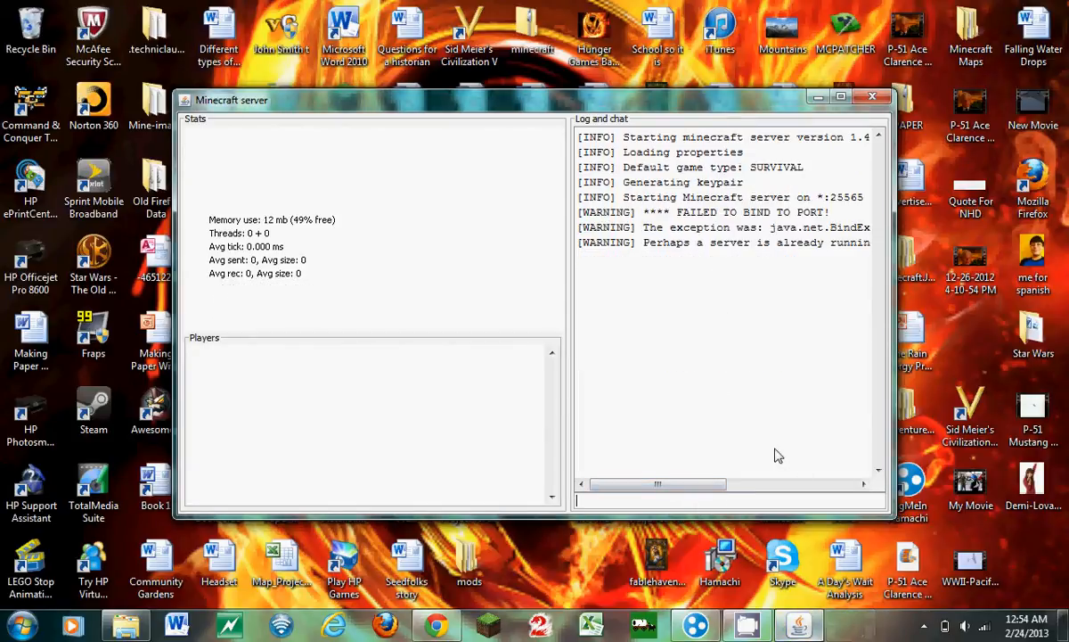
pyautogui.write('stop')
pyautogui.press('Return')
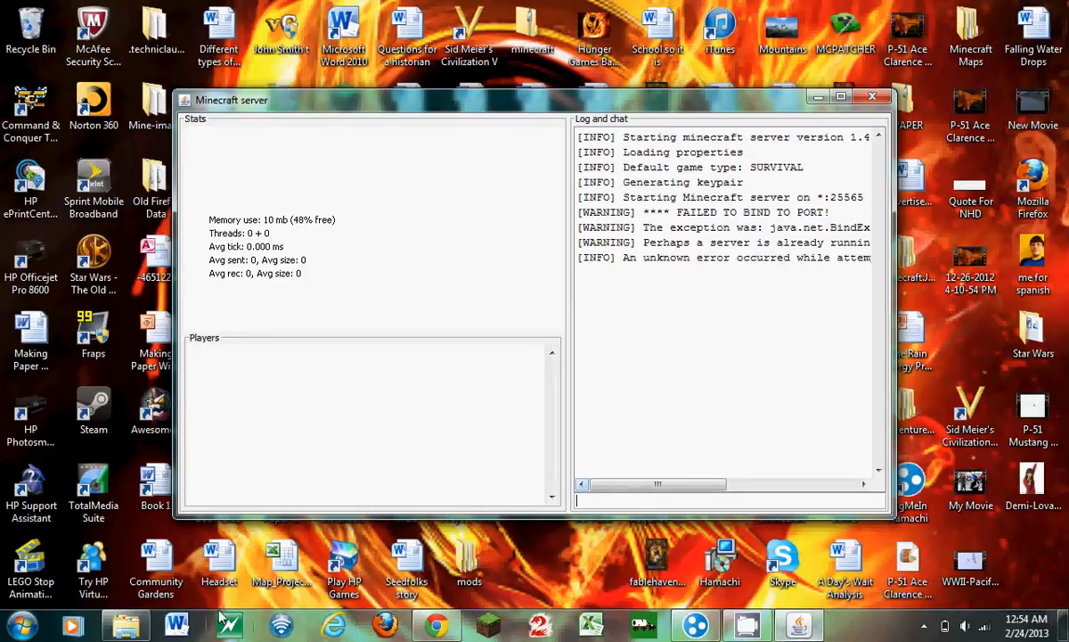
pyautogui.click(148, 626)
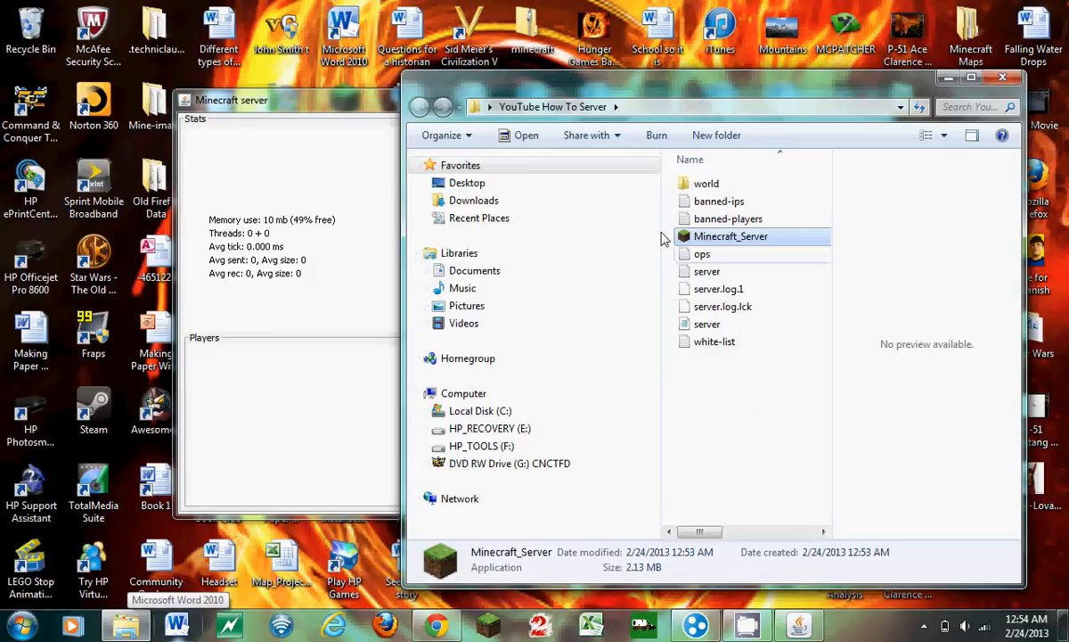
# Close the Minecraft server window and open the server properties file in Notepad.
pyautogui.click(736, 342)
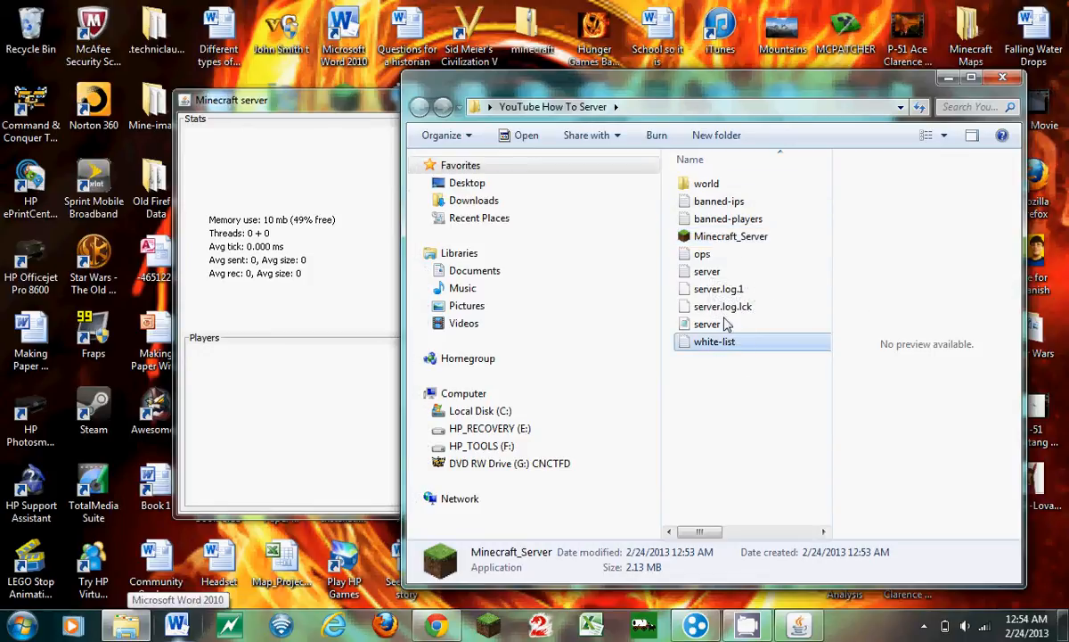
pyautogui.click(337, 129)
pyautogui.click(871, 97)
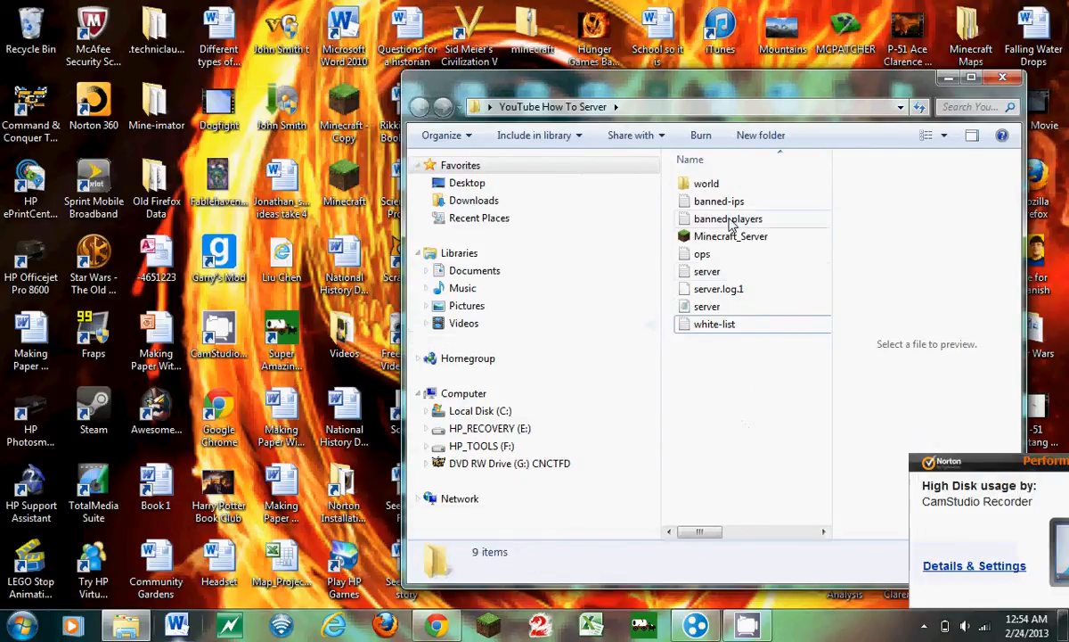
pyautogui.doubleClick(729, 306)
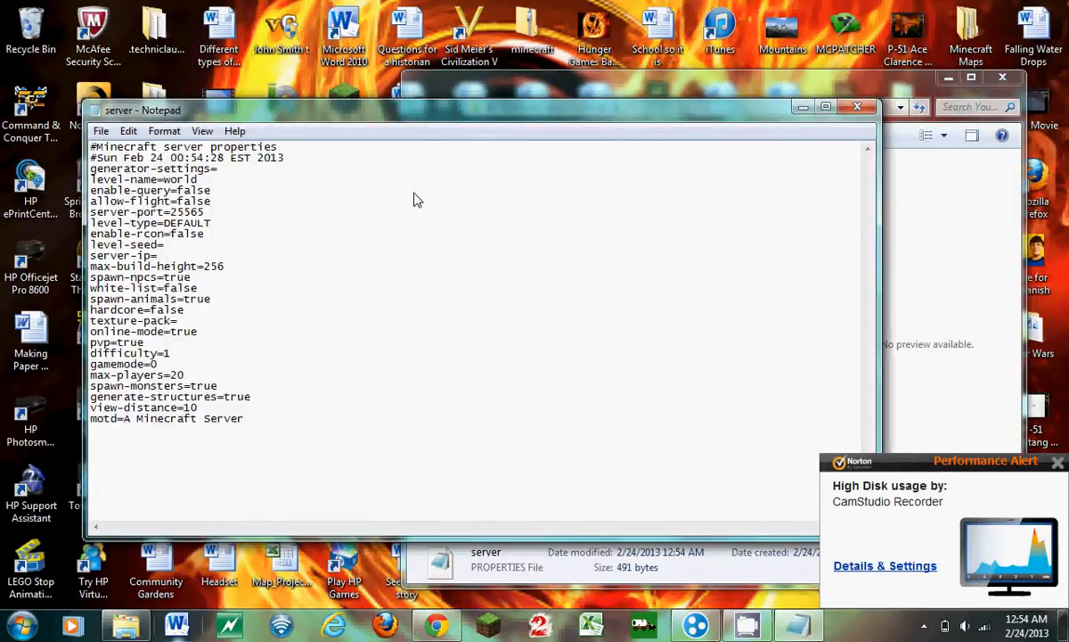
# Review the first server properties, from generator-settings down to server-port.
pyautogui.doubleClick(350, 228)
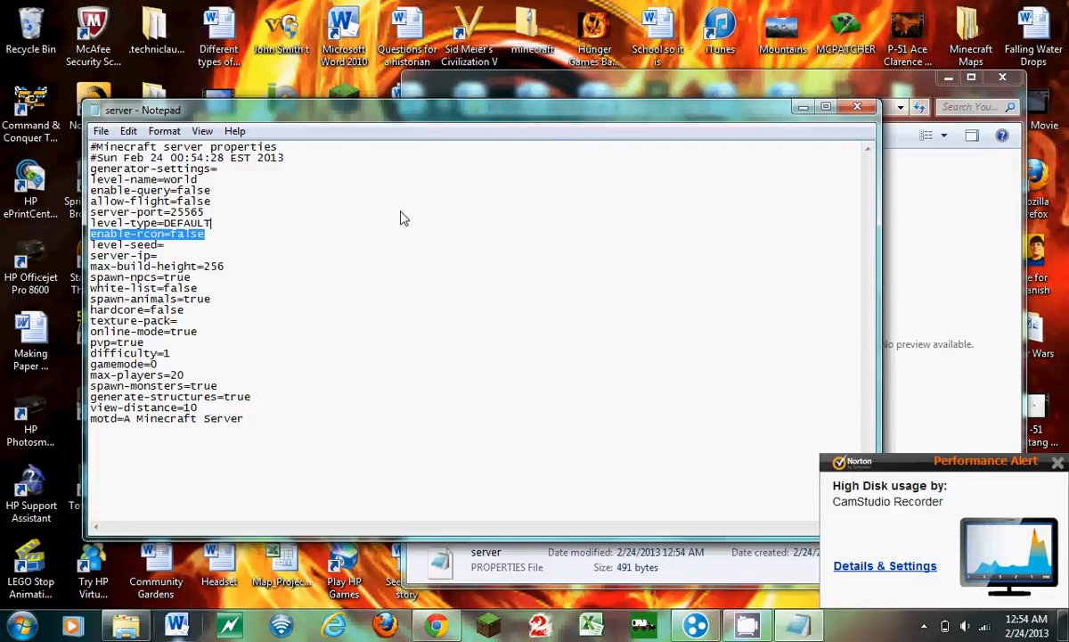
pyautogui.click(441, 213)
pyautogui.click(416, 180)
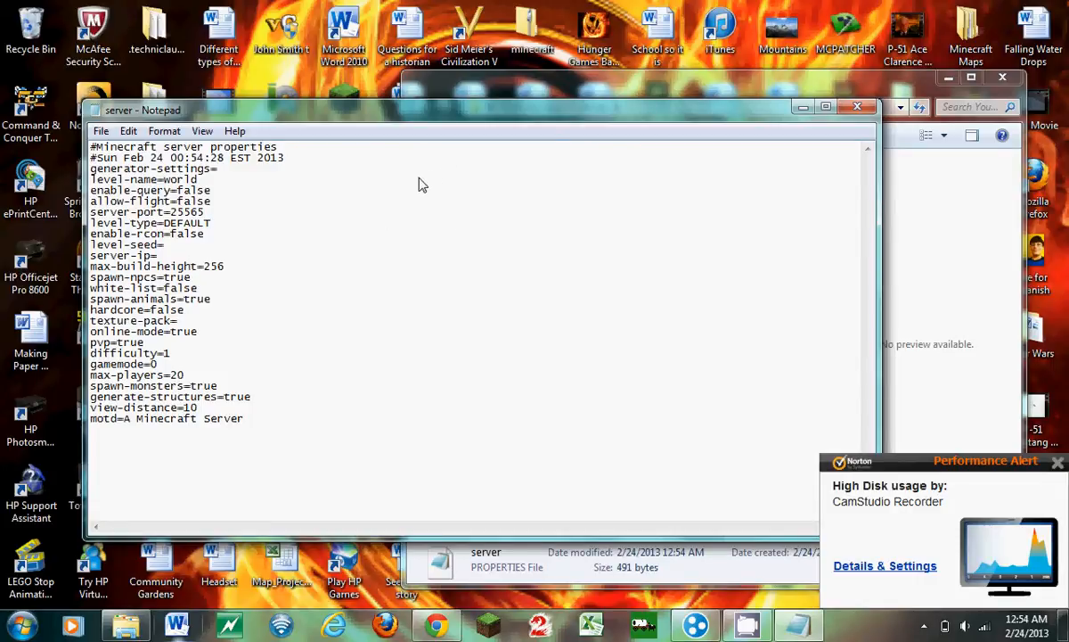
pyautogui.press('Up')
pyautogui.press('Up')
pyautogui.press('Right')
pyautogui.press('Right')
pyautogui.press('Right')
pyautogui.press('Right')
pyautogui.press('Down')
pyautogui.press('Down')
pyautogui.press('Right')
pyautogui.press('Down')
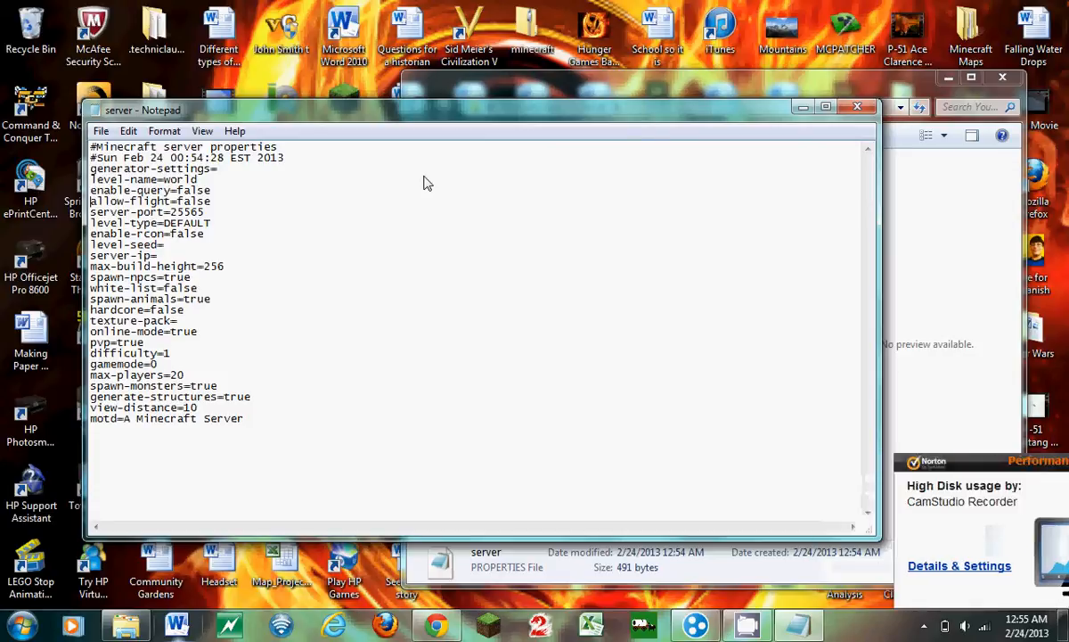
pyautogui.press('Left')
pyautogui.press('Down')
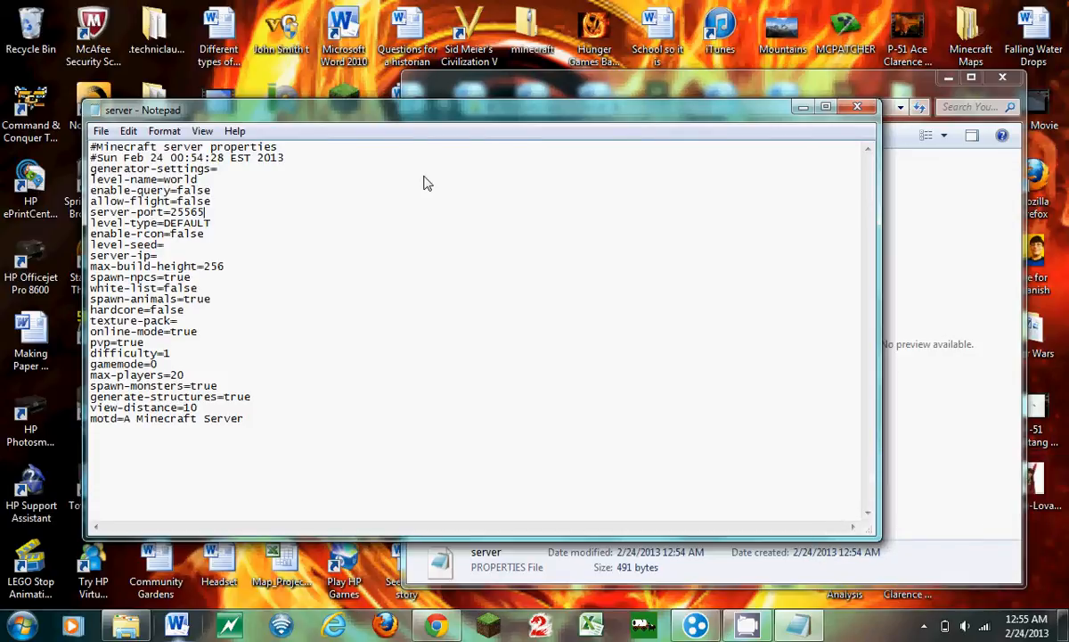
# Set the allow-flight property to true in the server properties file.
pyautogui.press('Up')
pyautogui.press('Up')
pyautogui.press('Down')
pyautogui.press('BackSpace')
pyautogui.press('BackSpace')
pyautogui.press('BackSpace')
pyautogui.press('BackSpace')
pyautogui.press('BackSpace')
pyautogui.write('true')
pyautogui.press('End')
pyautogui.press('Down')
pyautogui.press('Down')
# Check the world folder in YouTube How To Server and return to the server-ip line of the properties file.
pyautogui.click(891, 240)
pyautogui.click(726, 184)
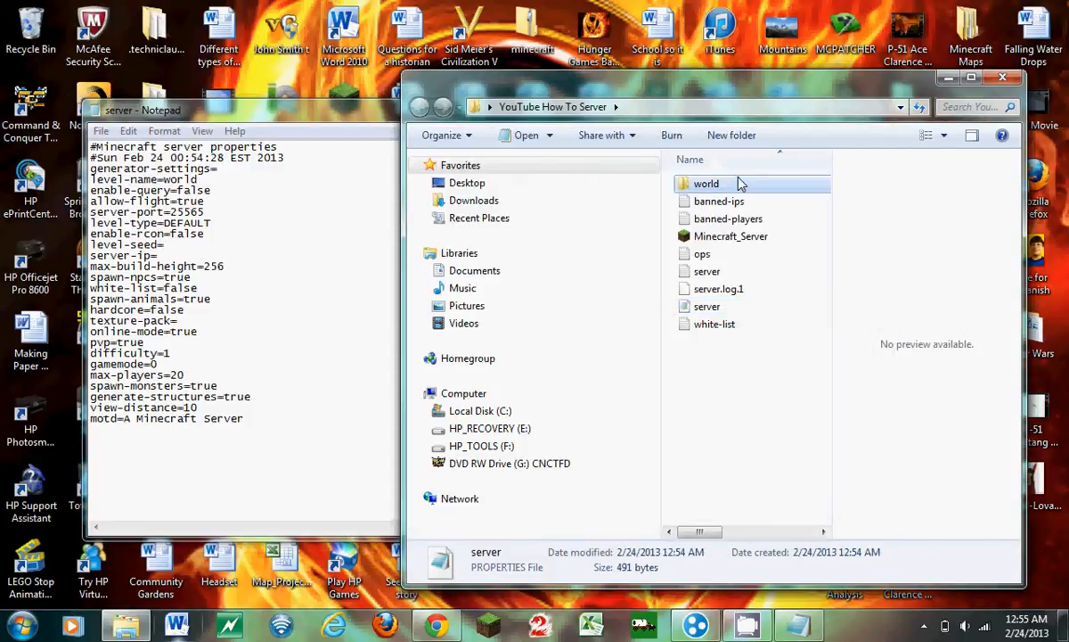
pyautogui.click(752, 353)
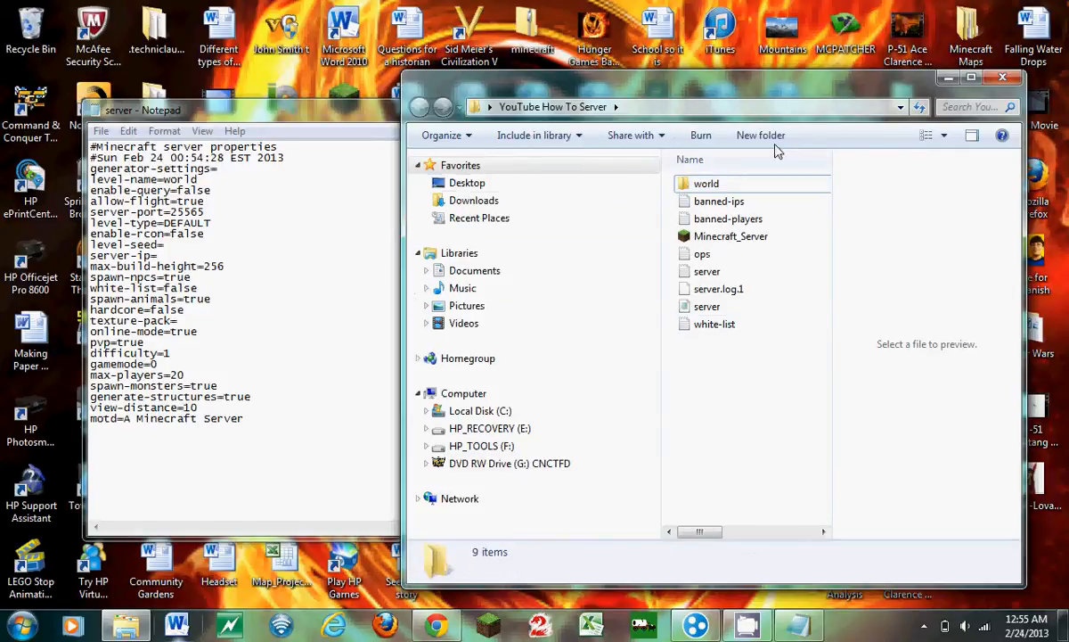
pyautogui.click(175, 253)
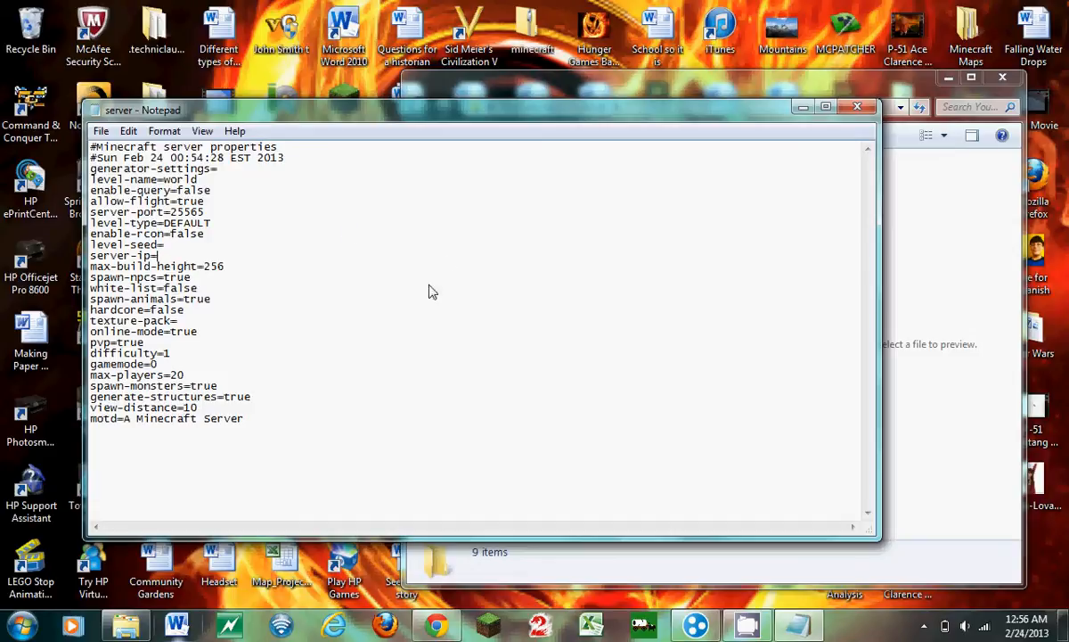
# Look up ipconfig in the Start menu search, clear the search and bring up a Command Prompt.
pyautogui.click(22, 626)
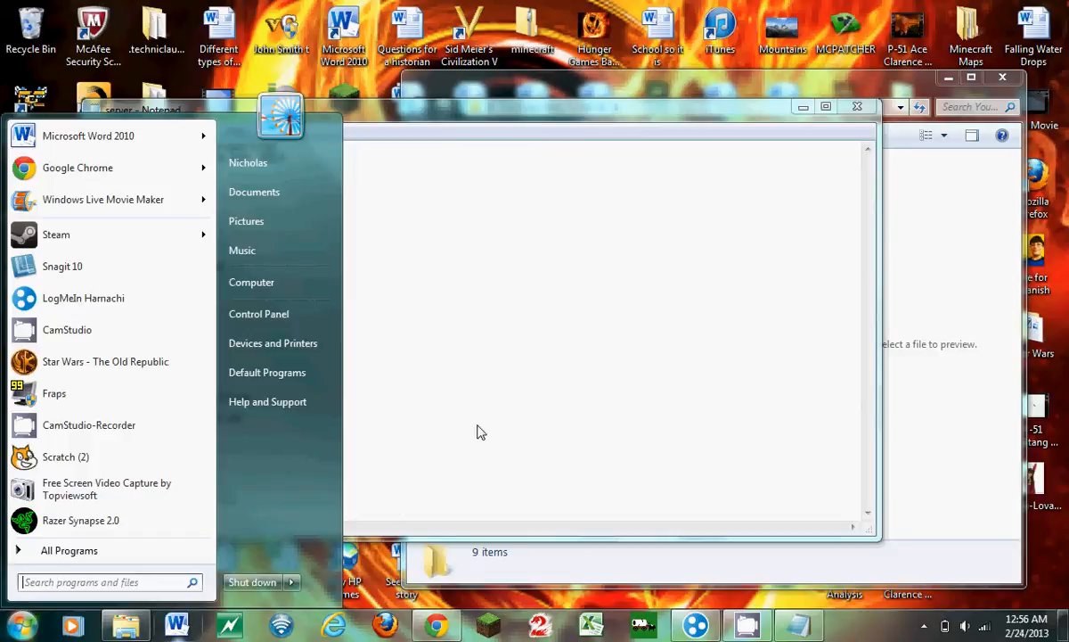
pyautogui.write('ipcon')
pyautogui.press('BackSpace')
pyautogui.press('BackSpace')
pyautogui.press('BackSpace')
pyautogui.press('BackSpace')
pyautogui.press('BackSpace')
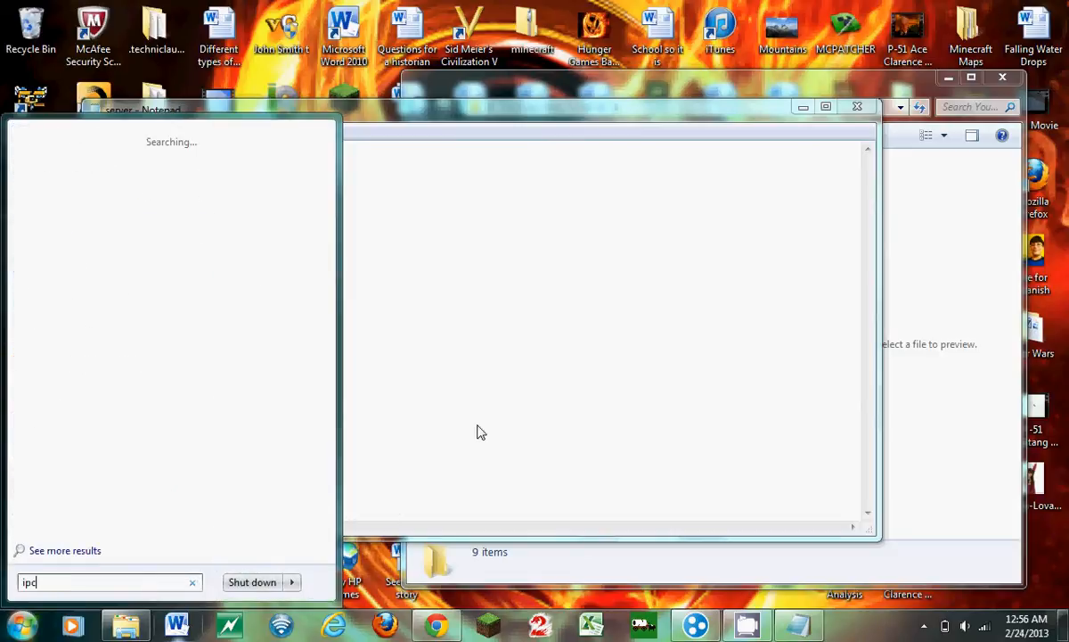
pyautogui.write('ipconfig')
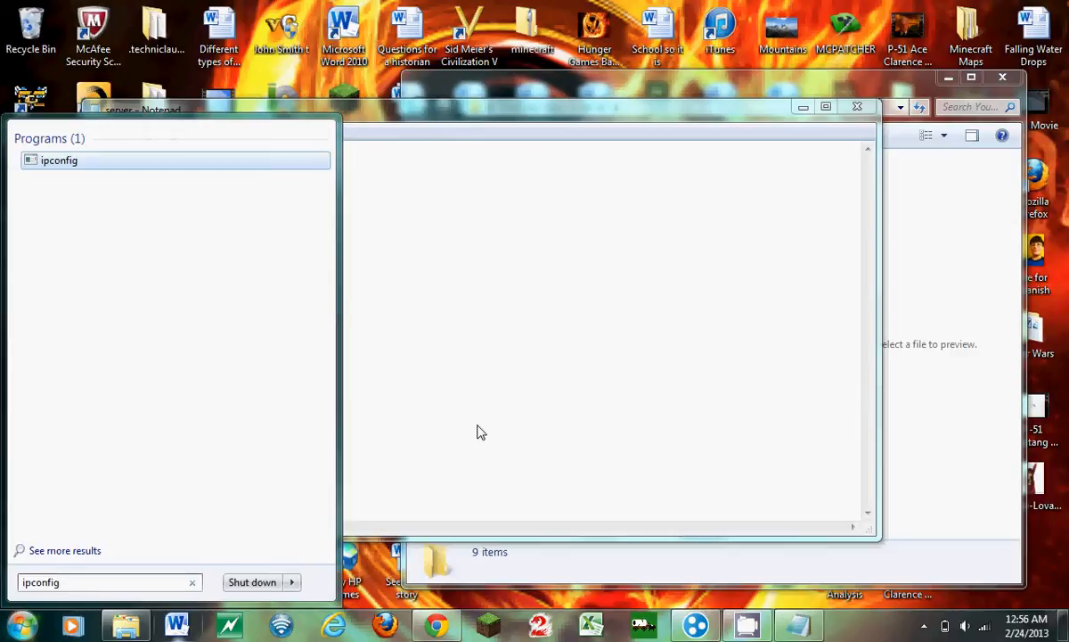
pyautogui.press('BackSpace')
pyautogui.press('BackSpace')
pyautogui.press('BackSpace')
pyautogui.press('BackSpace')
pyautogui.press('BackSpace')
pyautogui.press('BackSpace')
pyautogui.press('BackSpace')
pyautogui.press('BackSpace')
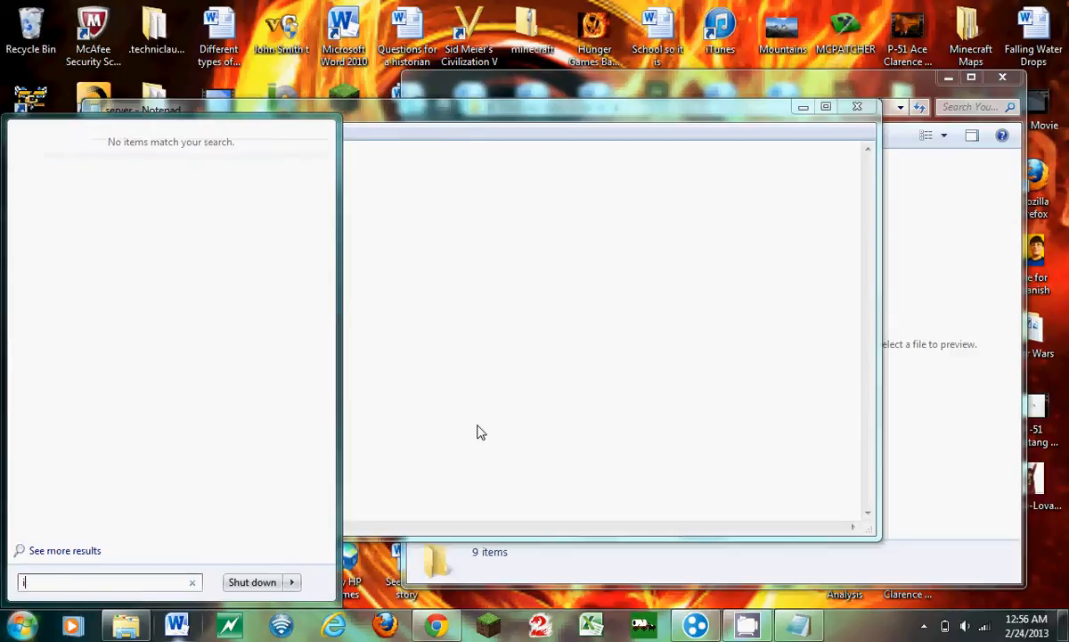
pyautogui.press('Escape')
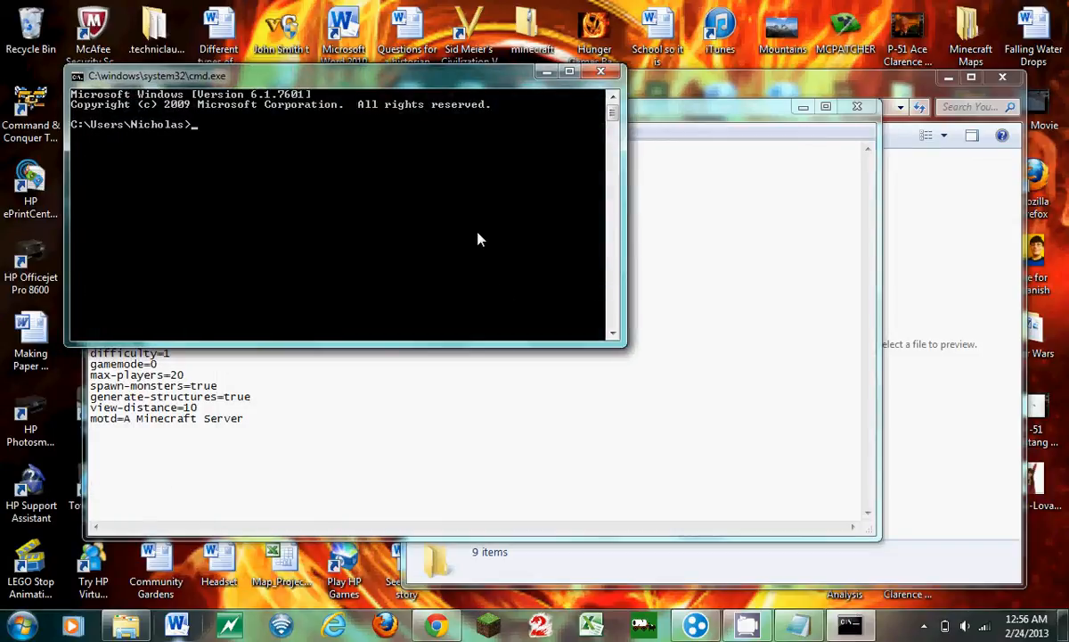
# Enter the ipconfig command in the Command Prompt, erase it without running it, and close the window.
pyautogui.write('ipconfig')
pyautogui.press('BackSpace')
pyautogui.press('BackSpace')
pyautogui.press('BackSpace')
pyautogui.press('BackSpace')
pyautogui.press('BackSpace')
pyautogui.press('BackSpace')
pyautogui.press('BackSpace')
pyautogui.press('BackSpace')
pyautogui.press('Return')
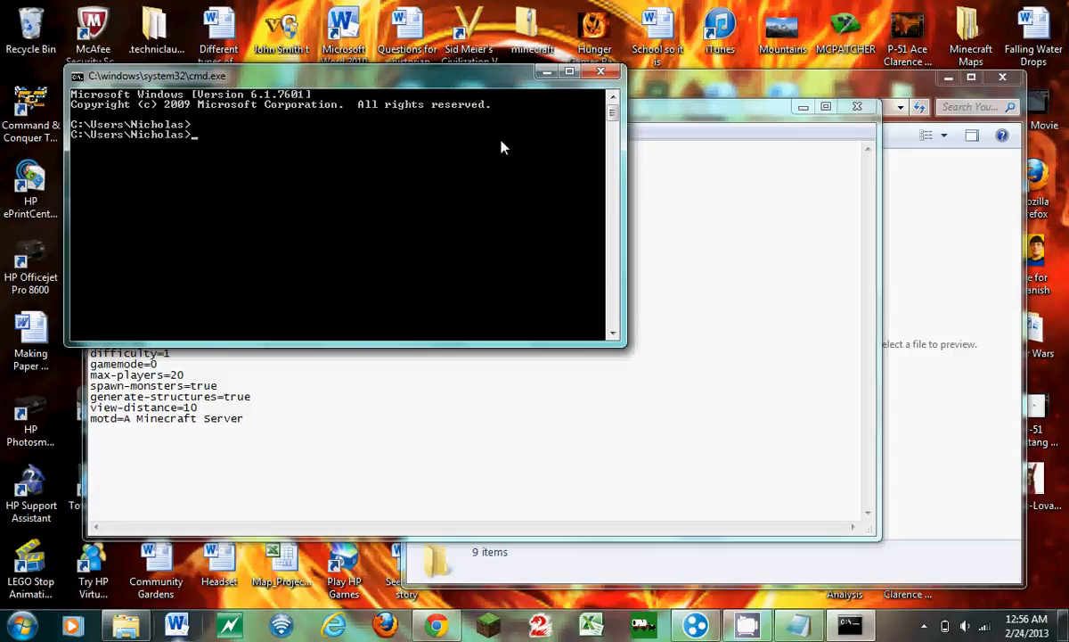
pyautogui.click(599, 73)
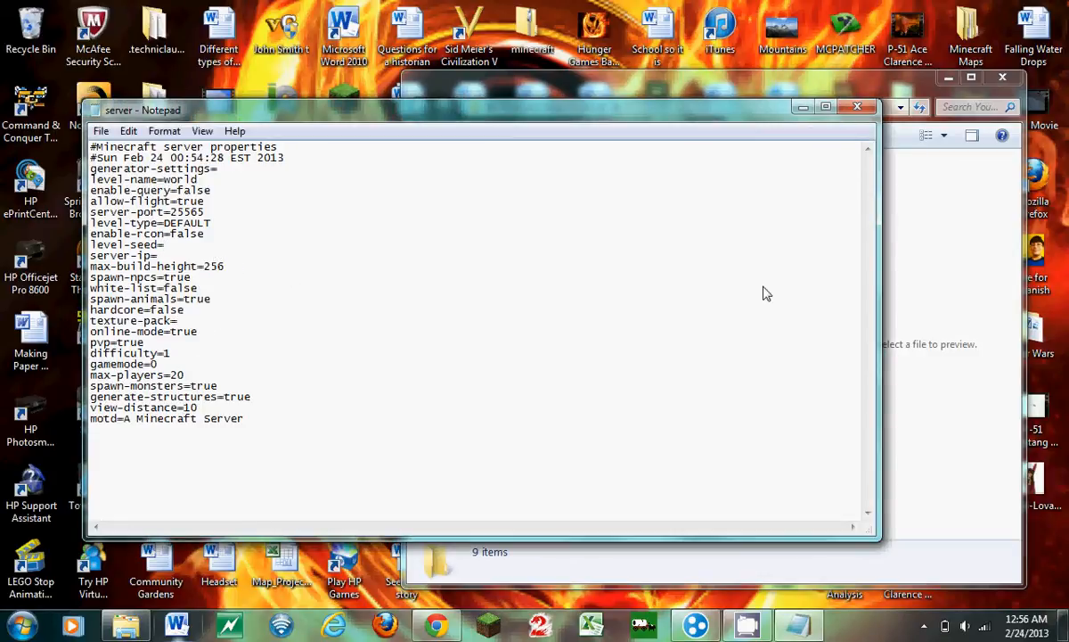
# Go through the server properties line by line from max-build-height down to difficulty.
pyautogui.press('Down')
pyautogui.press('Down')
pyautogui.press('Right')
pyautogui.press('Right')
pyautogui.press('Down')
pyautogui.press('Up')
pyautogui.press('Right')
pyautogui.press('Right')
pyautogui.press('Right')
pyautogui.press('Right')
pyautogui.press('Right')
pyautogui.press('Down')
pyautogui.press('Right')
pyautogui.press('Left')
pyautogui.press('Left')
pyautogui.press('Left')
pyautogui.press('Left')
pyautogui.press('Left')
pyautogui.press('Right')
pyautogui.press('Right')
pyautogui.press('Right')
pyautogui.press('Right')
pyautogui.press('Right')
pyautogui.press('Down')
pyautogui.press('Right')
pyautogui.press('Down')
pyautogui.press('Right')
pyautogui.press('Right')
pyautogui.press('Right')
pyautogui.press('Left')
pyautogui.press('Left')
pyautogui.press('Left')
pyautogui.press('Left')
pyautogui.press('Down')
pyautogui.press('Right')
pyautogui.press('Right')
pyautogui.press('Right')
pyautogui.press('Right')
# Try the difficulty values 0, 1, 2 and 3 and set difficulty back to 1.
pyautogui.press('BackSpace')
pyautogui.write('0')
pyautogui.press('BackSpace')
pyautogui.write('1')
pyautogui.press('BackSpace')
pyautogui.write('2')
pyautogui.press('BackSpace')
pyautogui.write('3')
pyautogui.press('BackSpace')
pyautogui.write('1')
# Try gamemode 1 and set gamemode back to 0.
pyautogui.press('BackSpace')
pyautogui.write('1')
pyautogui.press('BackSpace')
pyautogui.write('0')
# Go through the remaining properties from max-players down to motd.
pyautogui.press('Down')
pyautogui.press('Right')
pyautogui.press('Right')
pyautogui.press('Right')
pyautogui.press('Down')
pyautogui.press('Right')
pyautogui.press('Right')
pyautogui.press('Right')
pyautogui.press('Right')
pyautogui.press('Right')
pyautogui.press('Right')
pyautogui.press('Right')
pyautogui.press('Right')
pyautogui.press('Right')
pyautogui.press('Right')
pyautogui.press('Right')
pyautogui.press('Right')
pyautogui.press('Right')
pyautogui.press('Right')
pyautogui.press('End')
pyautogui.press('Down')
pyautogui.press('Right')
pyautogui.press('Down')
# Replace the motd message with "example" and close the server properties file.
pyautogui.press('BackSpace')
pyautogui.press('BackSpace')
pyautogui.press('BackSpace')
pyautogui.press('BackSpace')
pyautogui.press('BackSpace')
pyautogui.press('BackSpace')
pyautogui.press('BackSpace')
pyautogui.press('BackSpace')
pyautogui.press('BackSpace')
pyautogui.press('BackSpace')
pyautogui.press('BackSpace')
pyautogui.press('BackSpace')
pyautogui.press('BackSpace')
pyautogui.press('BackSpace')
pyautogui.press('BackSpace')
pyautogui.press('BackSpace')
pyautogui.press('BackSpace')
pyautogui.press('BackSpace')
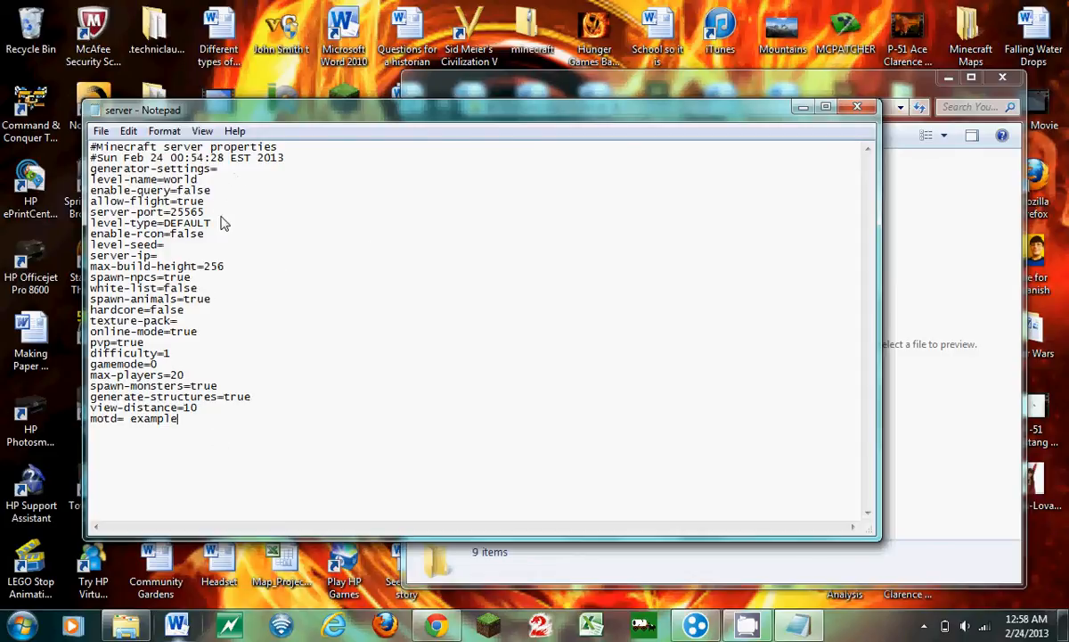
pyautogui.click(858, 108)
pyautogui.click(562, 331)
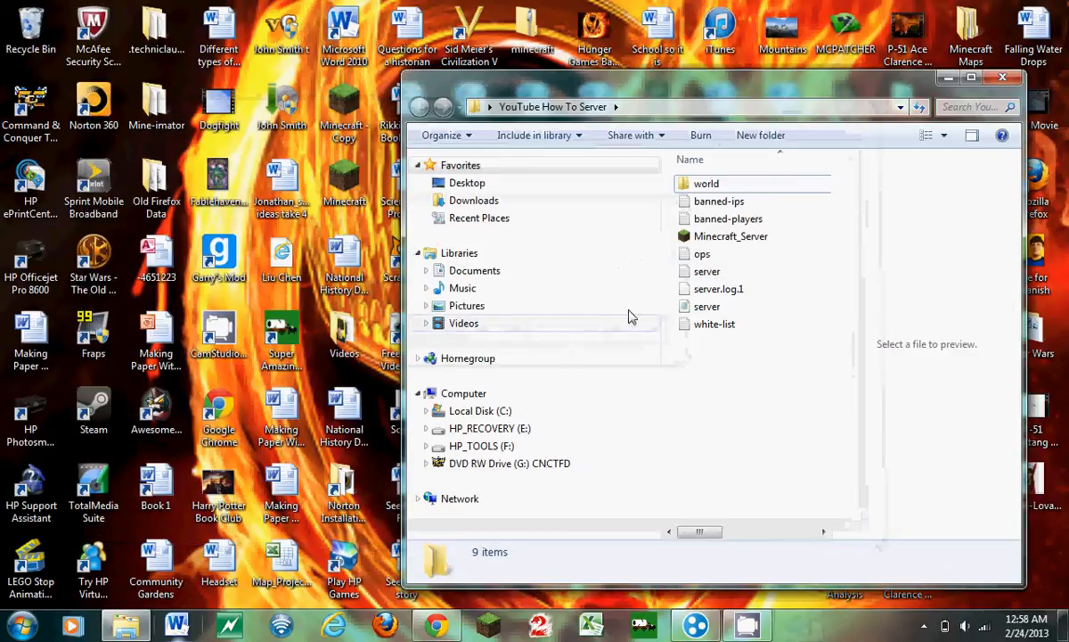
# Open the ops text file to view its contents and close it.
pyautogui.doubleClick(753, 257)
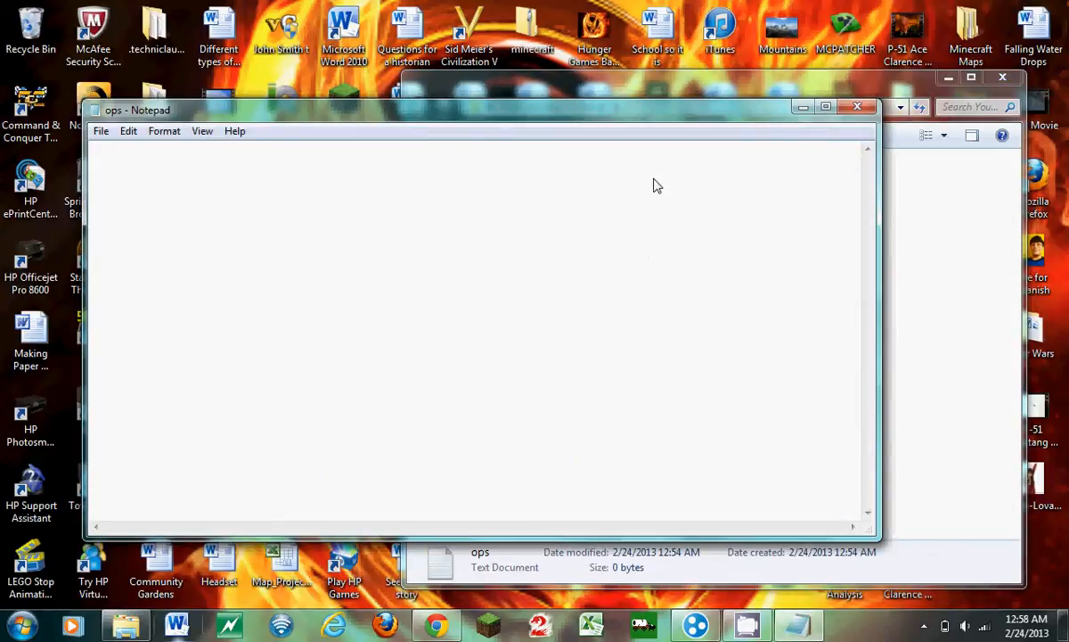
pyautogui.click(855, 109)
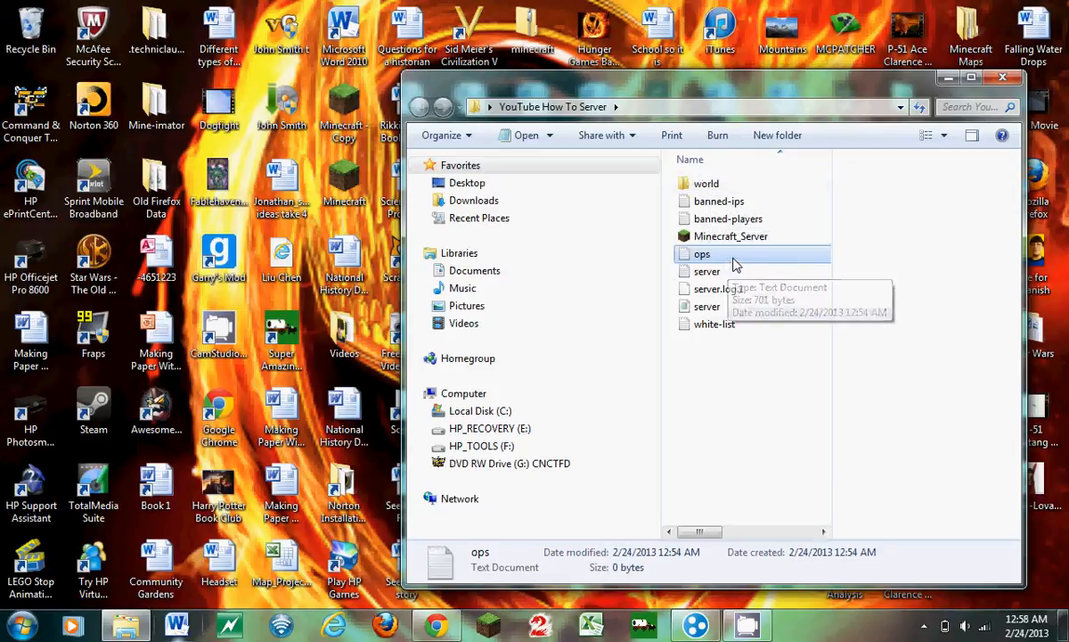
# Start Minecraft and bring its launcher window in front of the server folder.
pyautogui.click(488, 628)
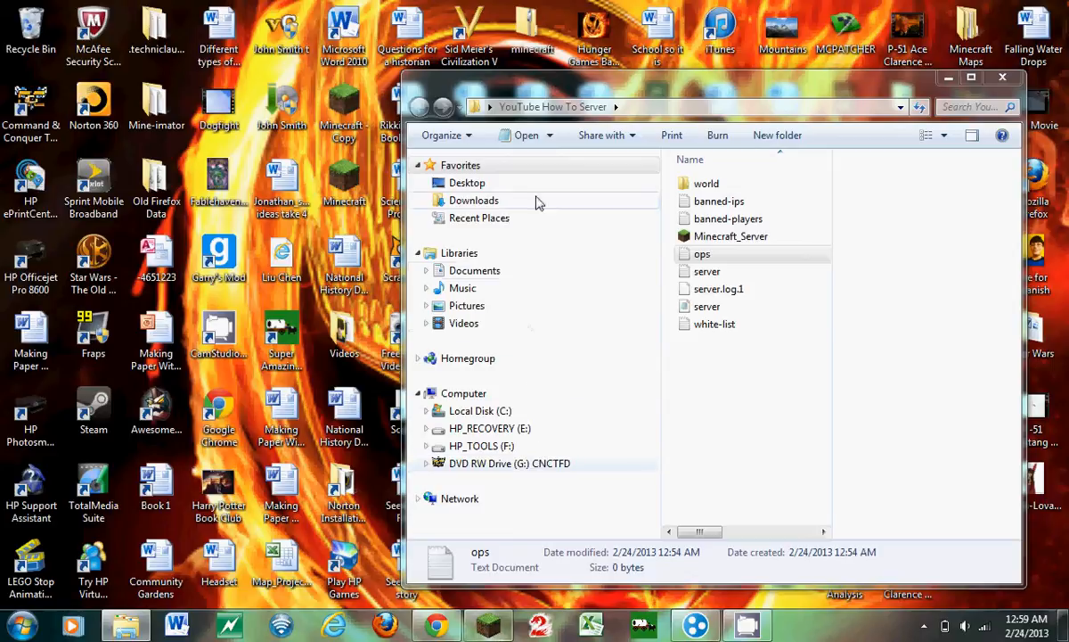
pyautogui.click(948, 80)
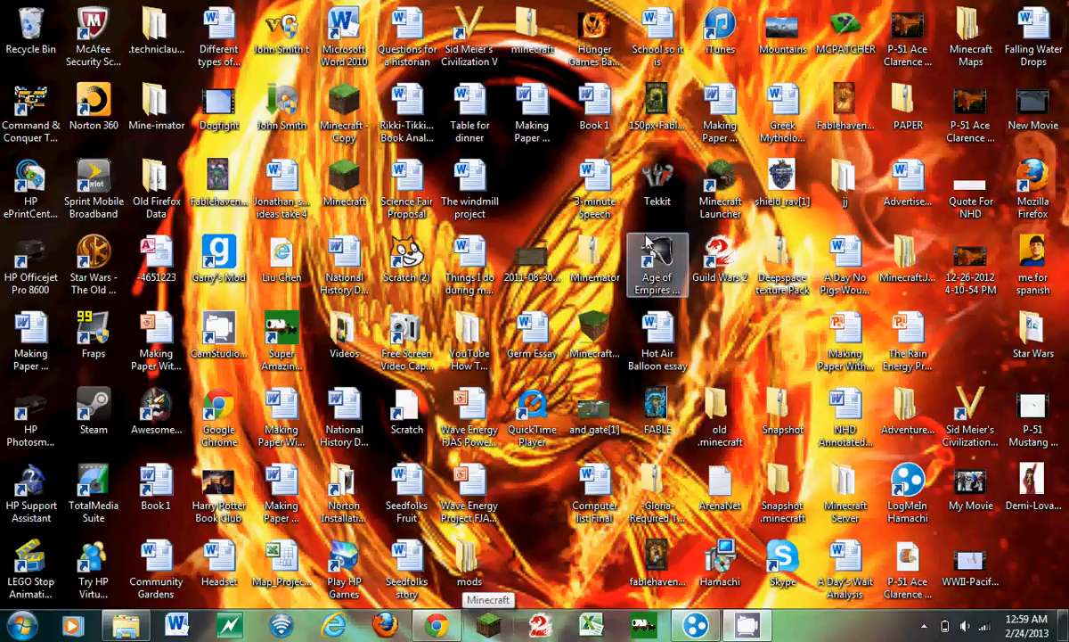
pyautogui.click(435, 624)
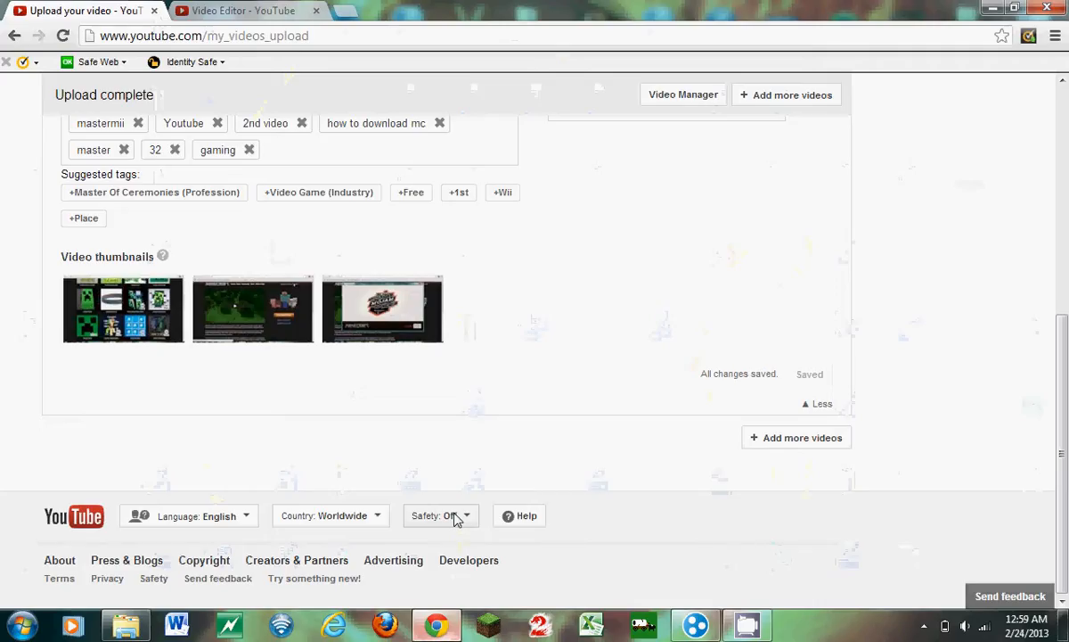
pyautogui.click(993, 8)
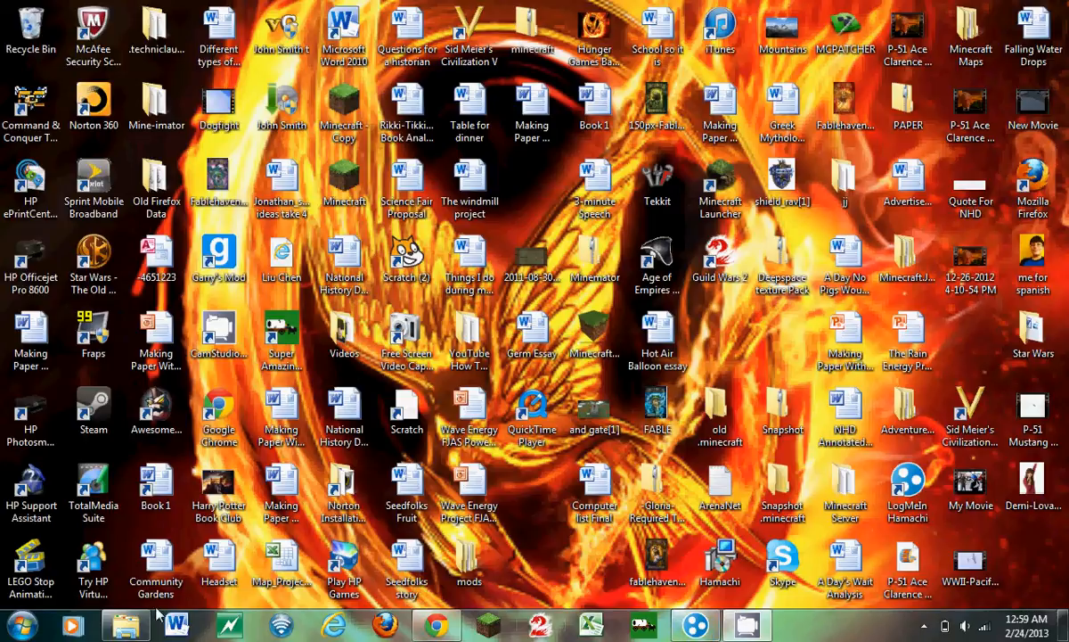
pyautogui.click(125, 624)
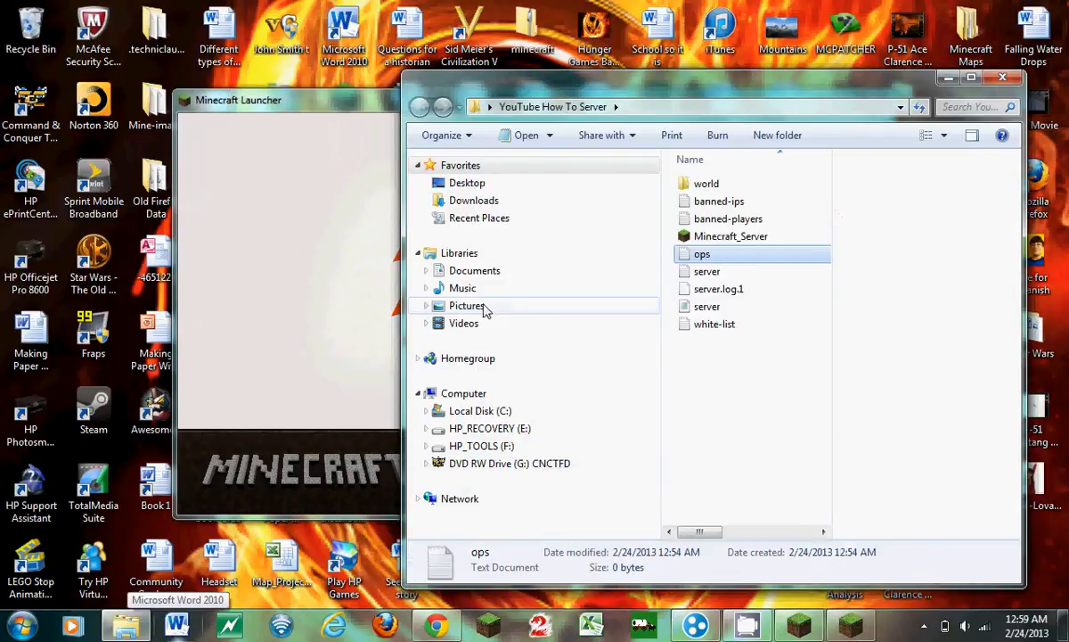
pyautogui.click(355, 309)
# Enter LOCALHOST in the launcher's Username field as a sample server address and clear it again.
pyautogui.moveTo(771, 458); pyautogui.dragTo(556, 433)
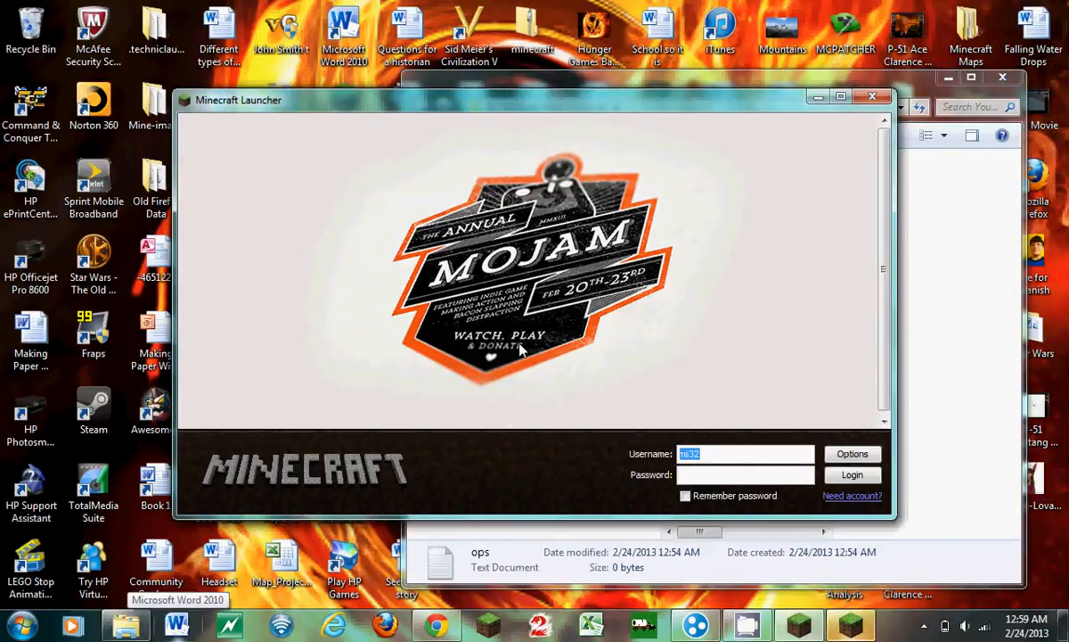
pyautogui.write('LOCALHOST')
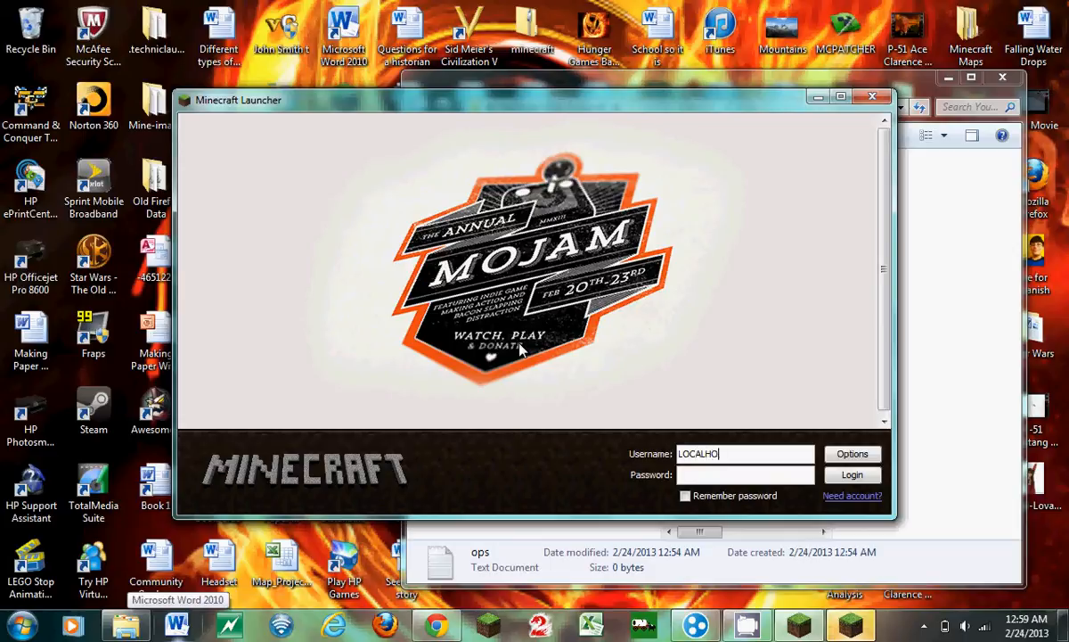
pyautogui.press('BackSpace')
pyautogui.press('BackSpace')
pyautogui.press('BackSpace')
pyautogui.press('BackSpace')
pyautogui.press('BackSpace')
pyautogui.press('BackSpace')
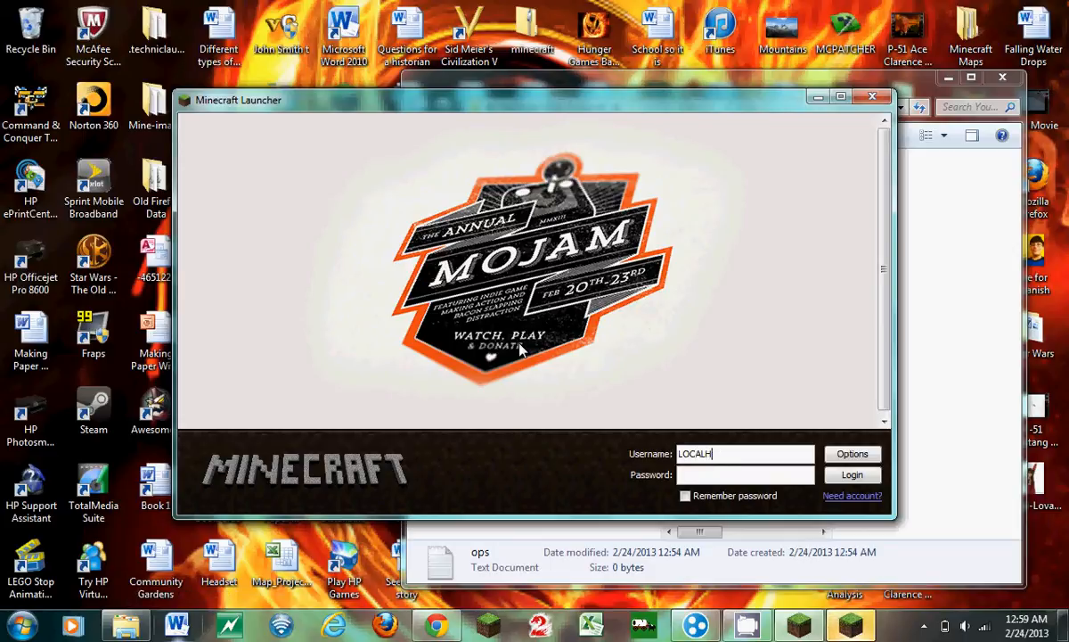
pyautogui.press('BackSpace')
pyautogui.press('BackSpace')
pyautogui.press('BackSpace')
# Enter ipv4:25565 in the Username field as a sample address and dismiss the Norton performance alert.
pyautogui.write('ipv4')
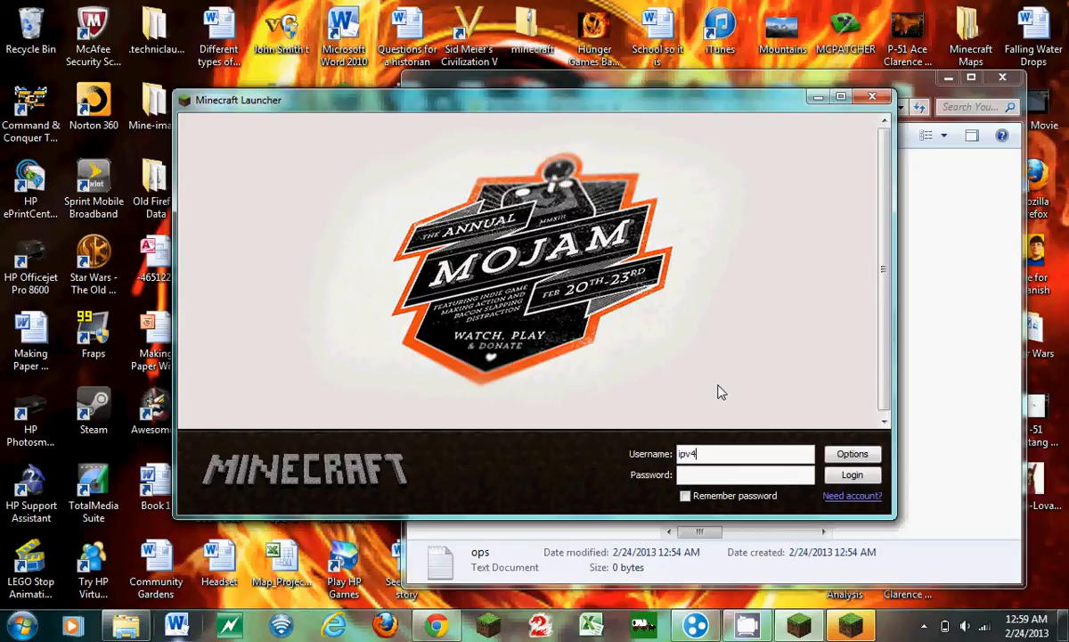
pyautogui.write(':25565')
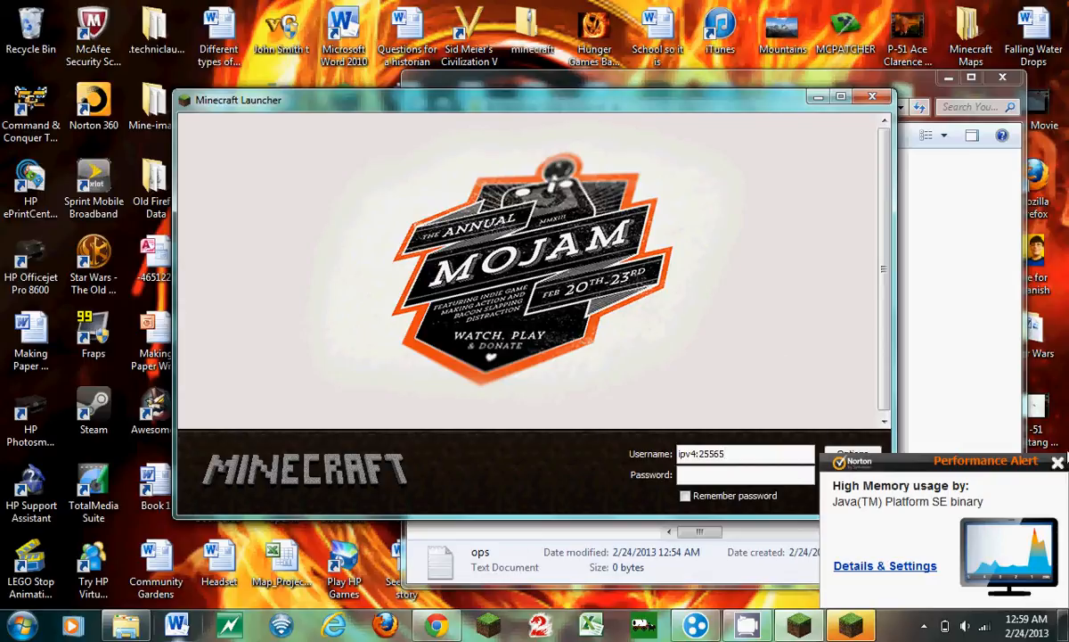
pyautogui.click(1058, 467)
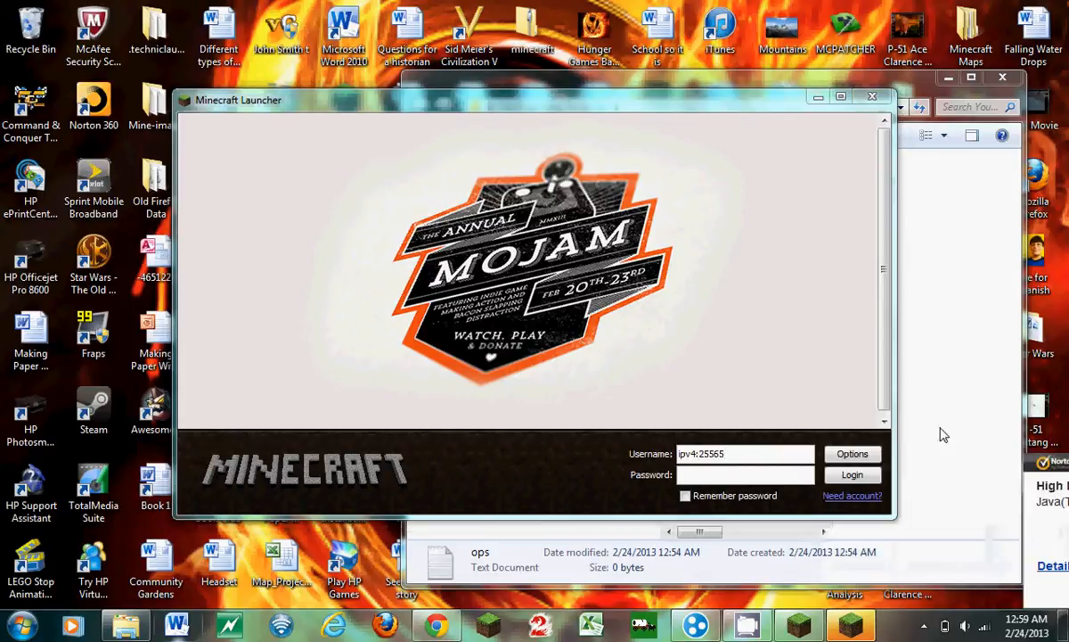
# Replace the sample address with 192.3123.1231231:36578, clear the Username field, and close this launcher window.
pyautogui.tripleClick(701, 457)
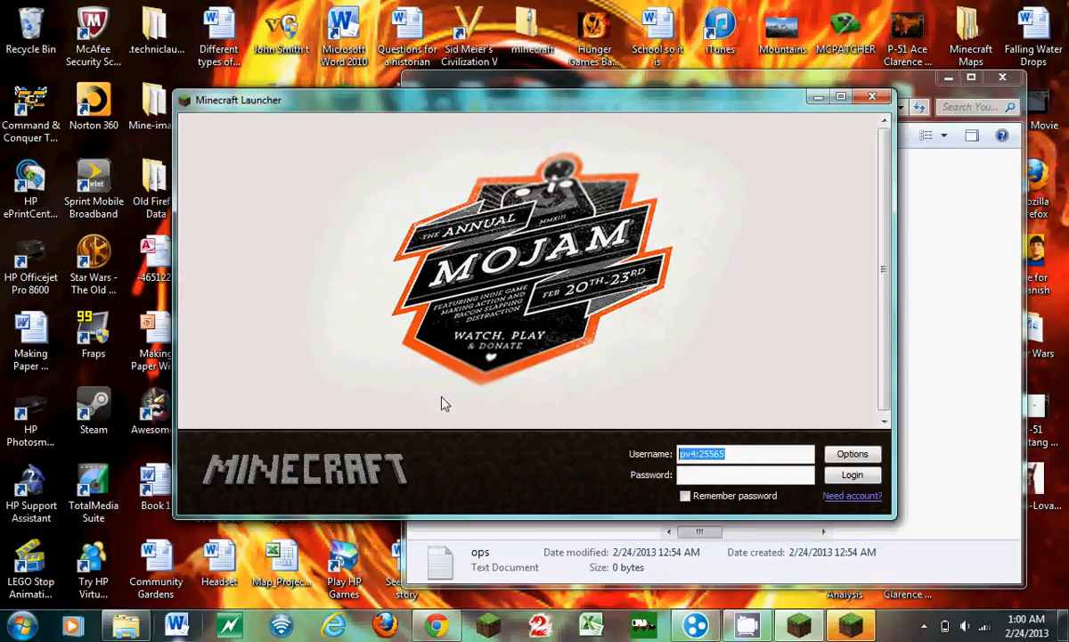
pyautogui.write('192.3123.1231231:36578')
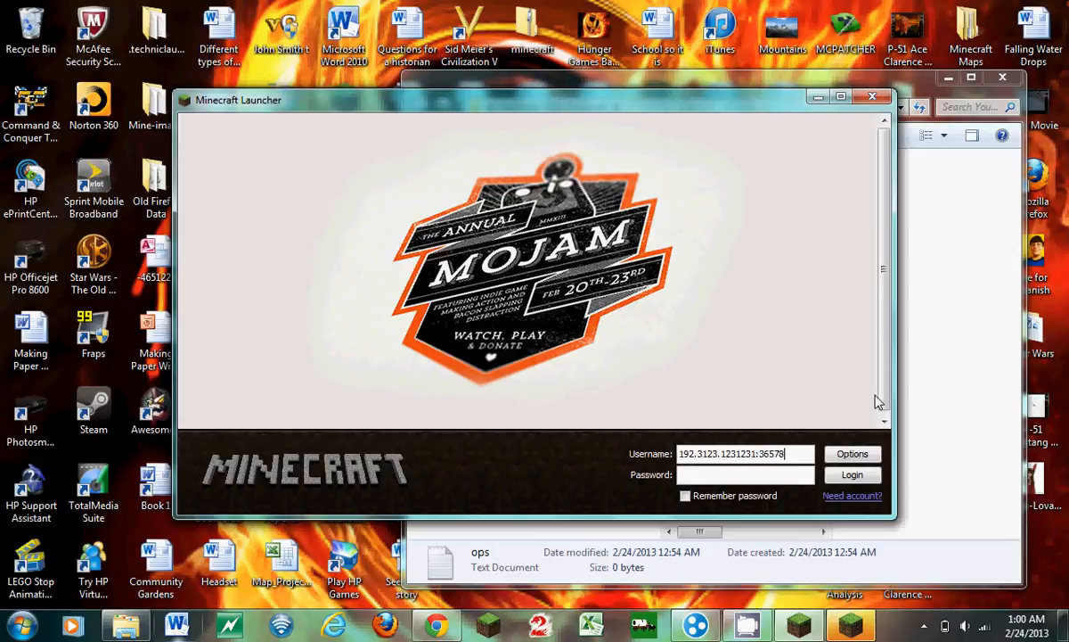
pyautogui.press('BackSpace')
pyautogui.press('BackSpace')
pyautogui.press('BackSpace')
pyautogui.press('BackSpace')
pyautogui.press('BackSpace')
pyautogui.press('BackSpace')
pyautogui.press('BackSpace')
pyautogui.press('BackSpace')
pyautogui.press('BackSpace')
pyautogui.press('BackSpace')
pyautogui.press('BackSpace')
pyautogui.press('BackSpace')
pyautogui.press('BackSpace')
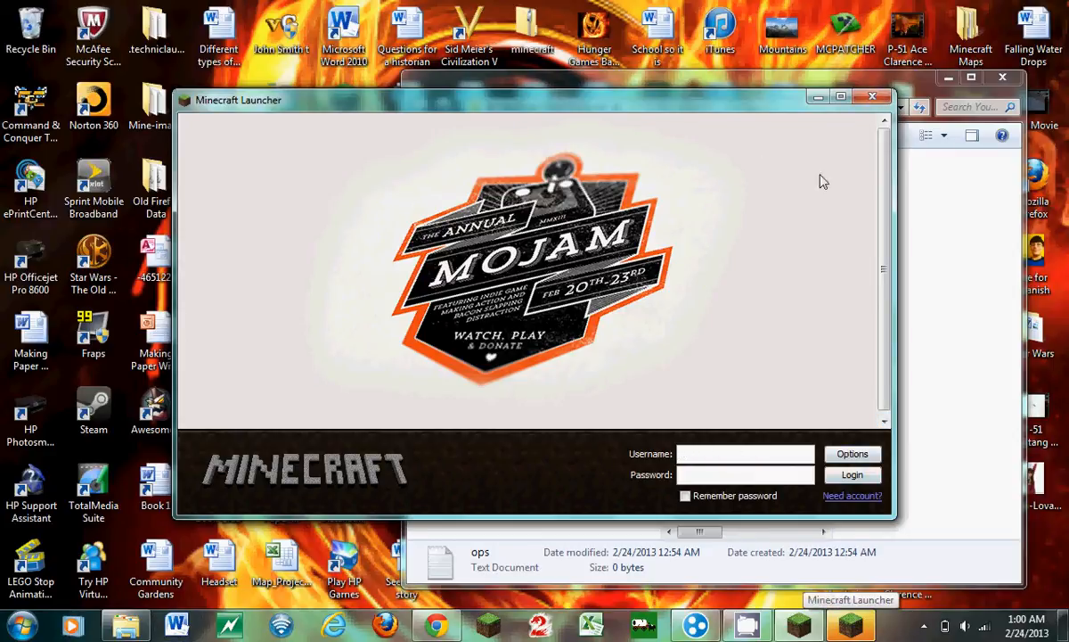
pyautogui.click(873, 98)
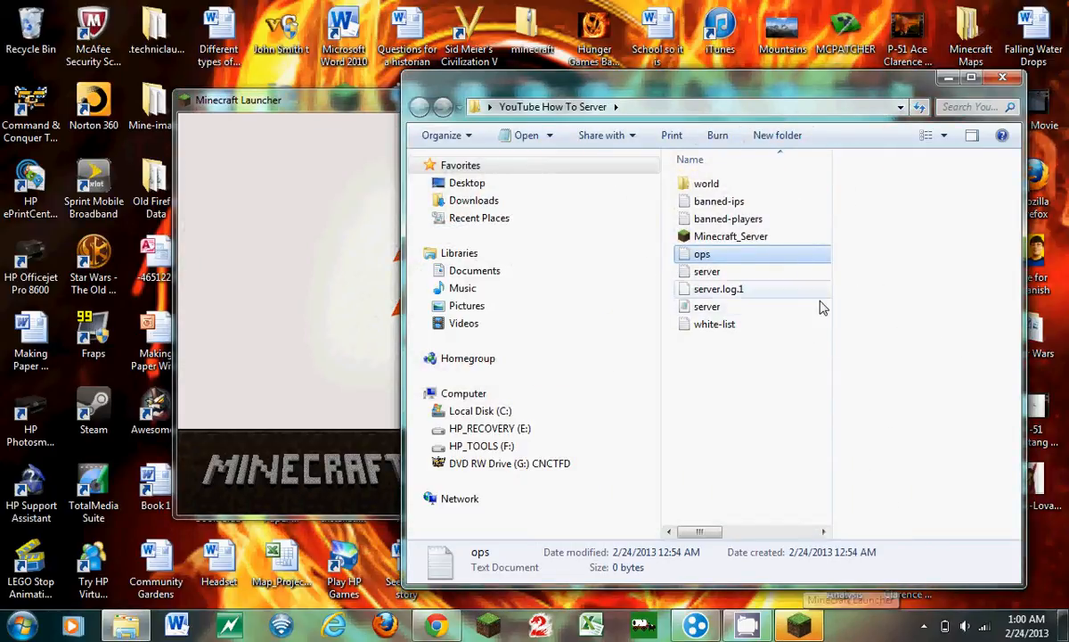
# Open the server properties file, examine the server-port and server-ip lines, and close the file.
pyautogui.doubleClick(753, 309)
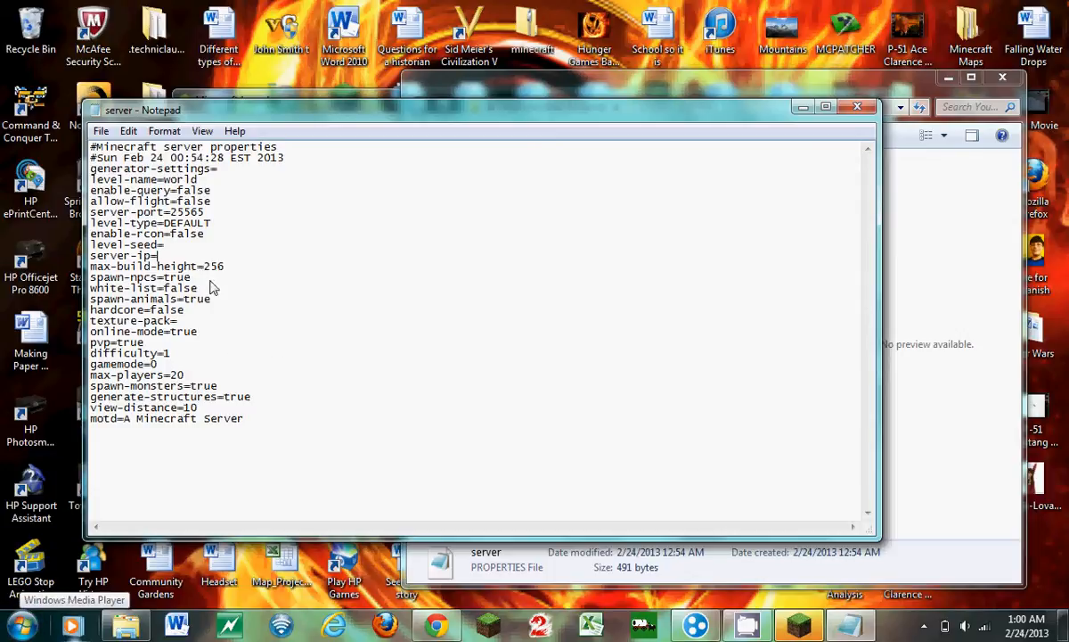
pyautogui.doubleClick(203, 212)
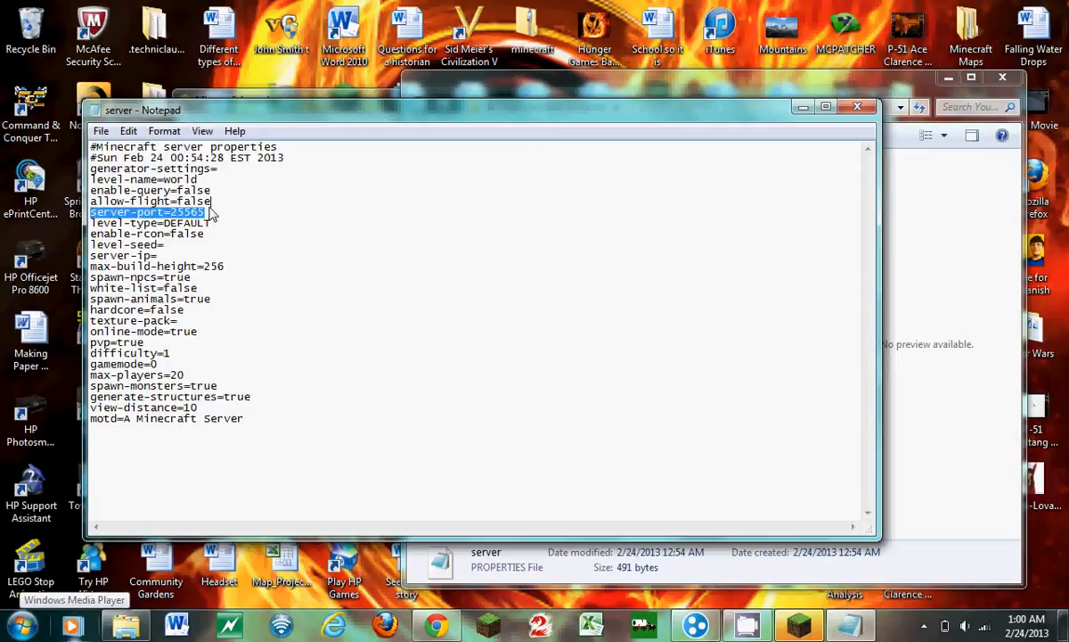
pyautogui.doubleClick(207, 211)
pyautogui.click(186, 213)
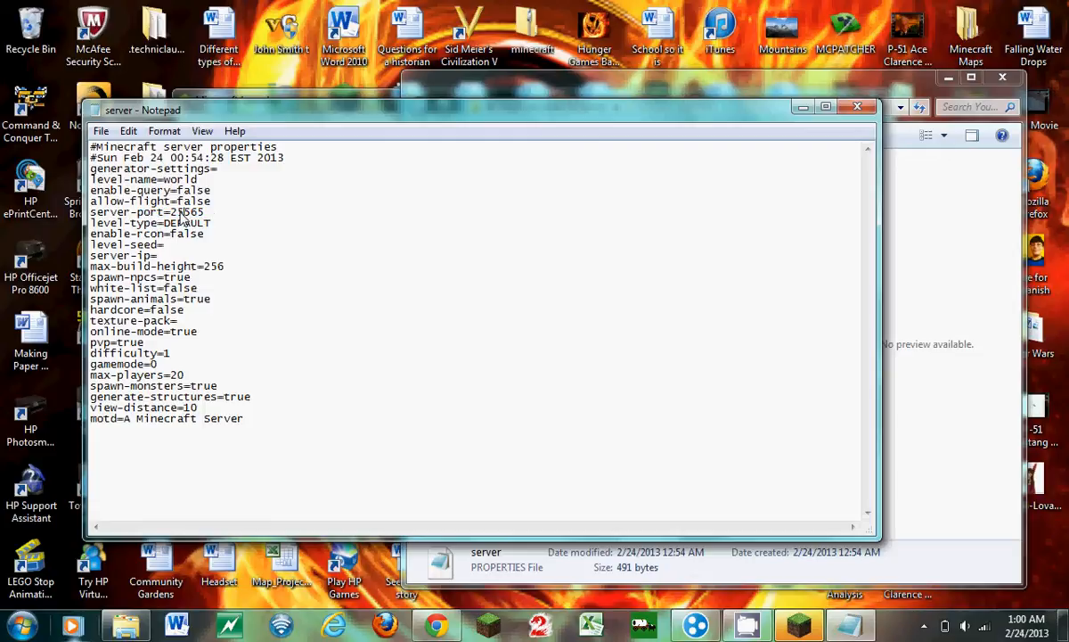
pyautogui.moveTo(170, 213); pyautogui.dragTo(204, 213)
pyautogui.moveTo(158, 256); pyautogui.dragTo(79, 256)
pyautogui.click(198, 259)
pyautogui.moveTo(171, 214); pyautogui.dragTo(208, 220)
pyautogui.click(179, 215)
pyautogui.moveTo(270, 237); pyautogui.dragTo(245, 299)
pyautogui.click(245, 301)
pyautogui.click(856, 106)
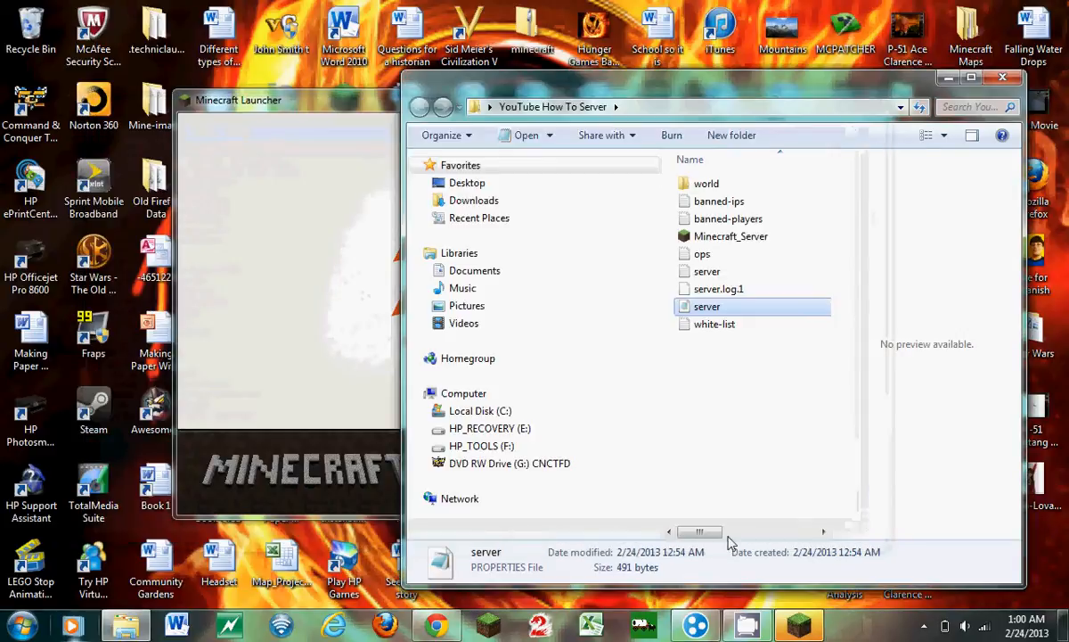
# Switch to LogMeIn Hamachi and look over its network options and the listed network.
pyautogui.click(700, 628)
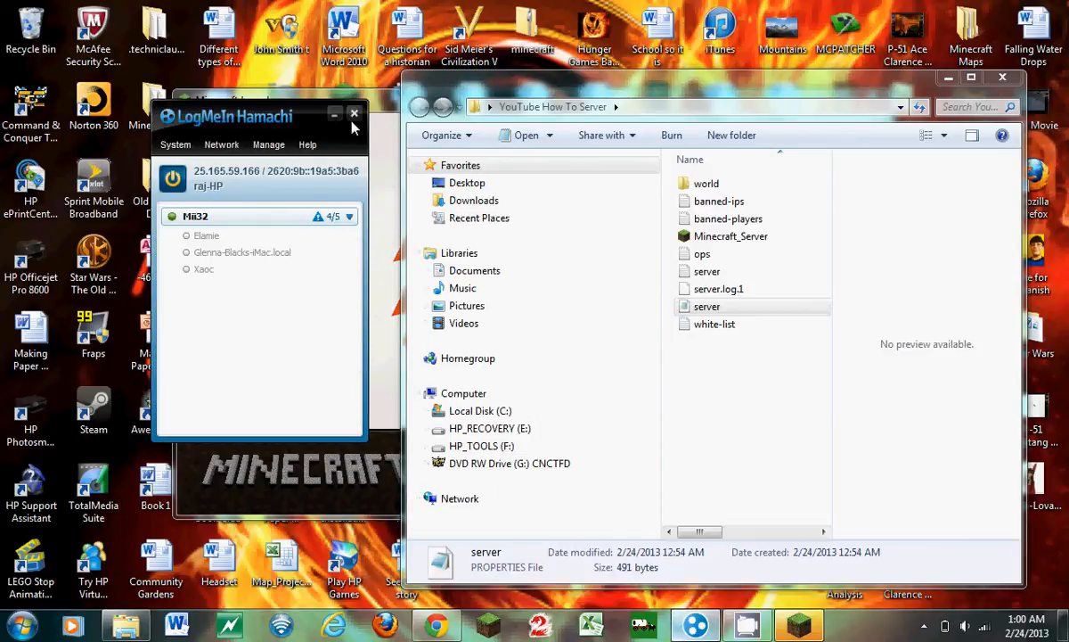
pyautogui.click(354, 115)
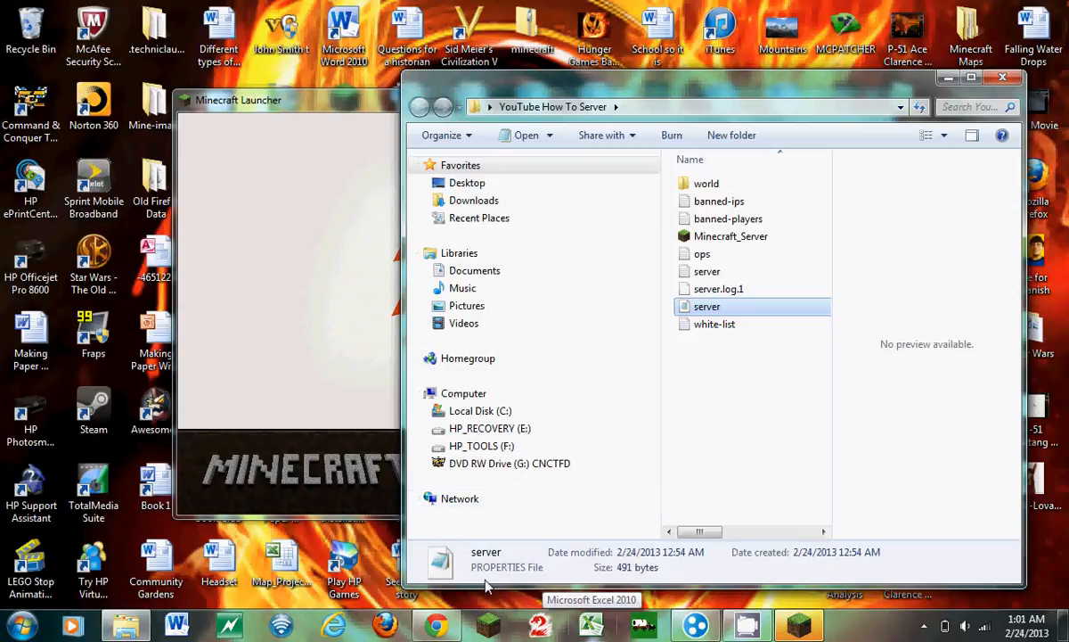
pyautogui.click(713, 628)
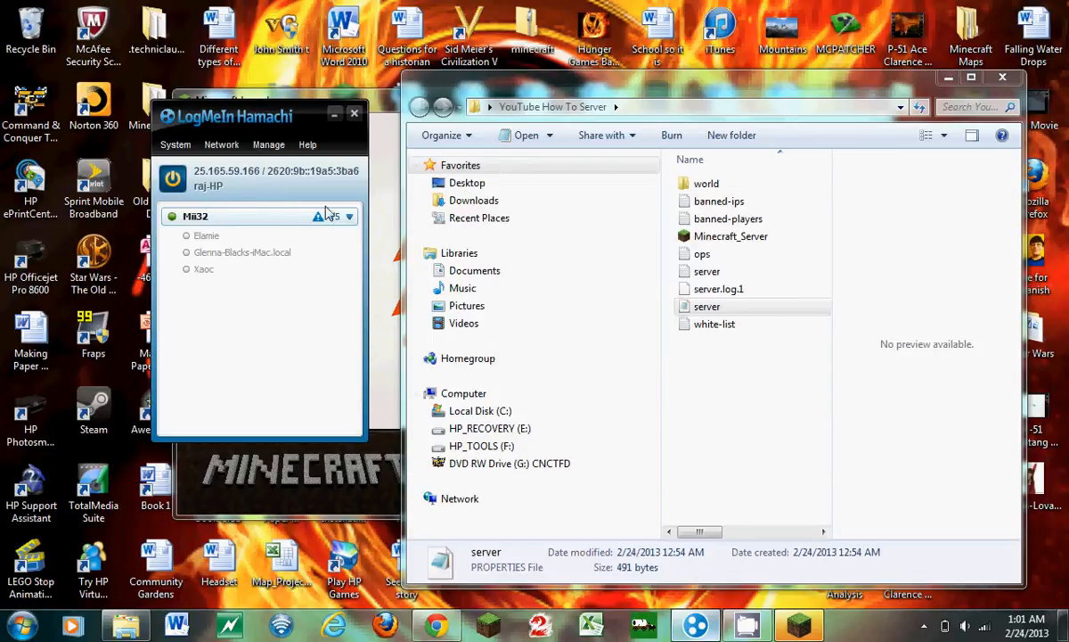
pyautogui.click(335, 114)
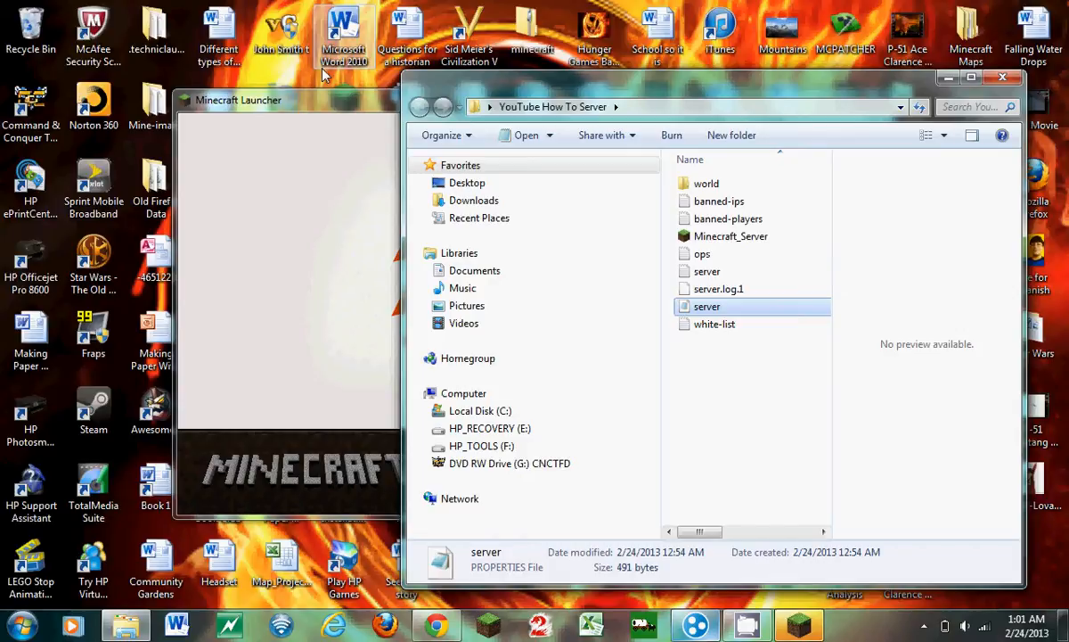
pyautogui.click(695, 626)
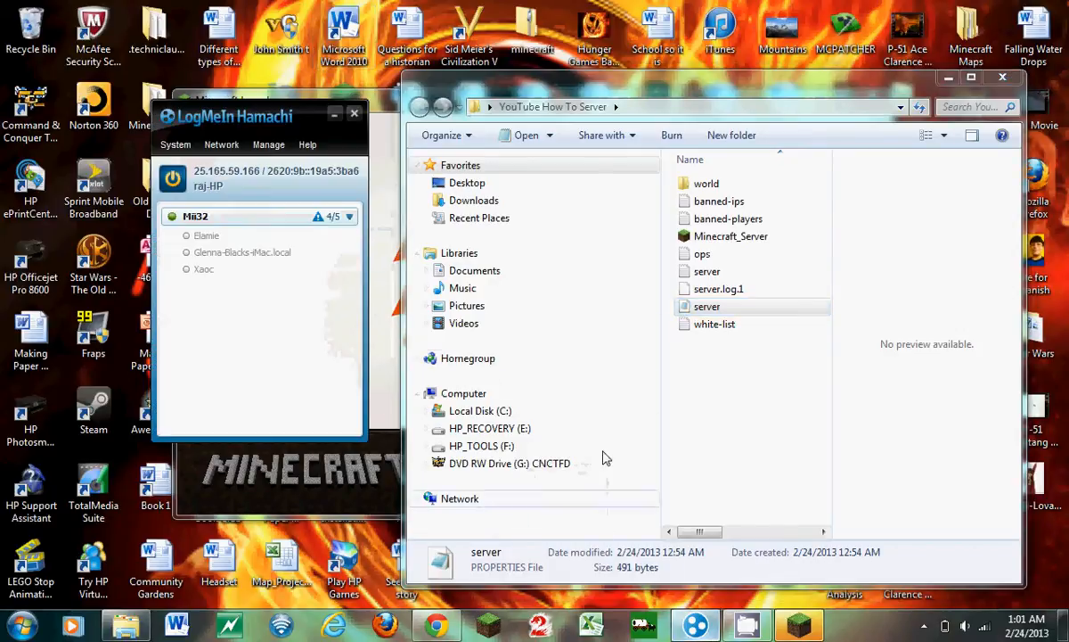
pyautogui.click(221, 145)
pyautogui.click(222, 144)
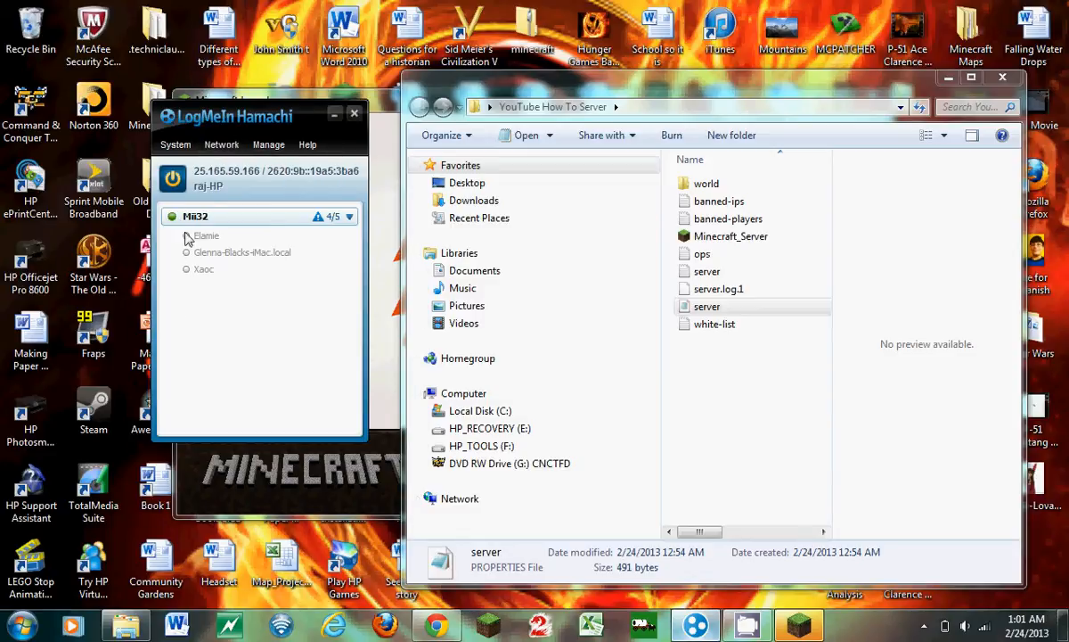
pyautogui.moveTo(201, 226)
# Reopen the server properties file and place its window beside Hamachi, ready at the server-ip line.
pyautogui.doubleClick(745, 305)
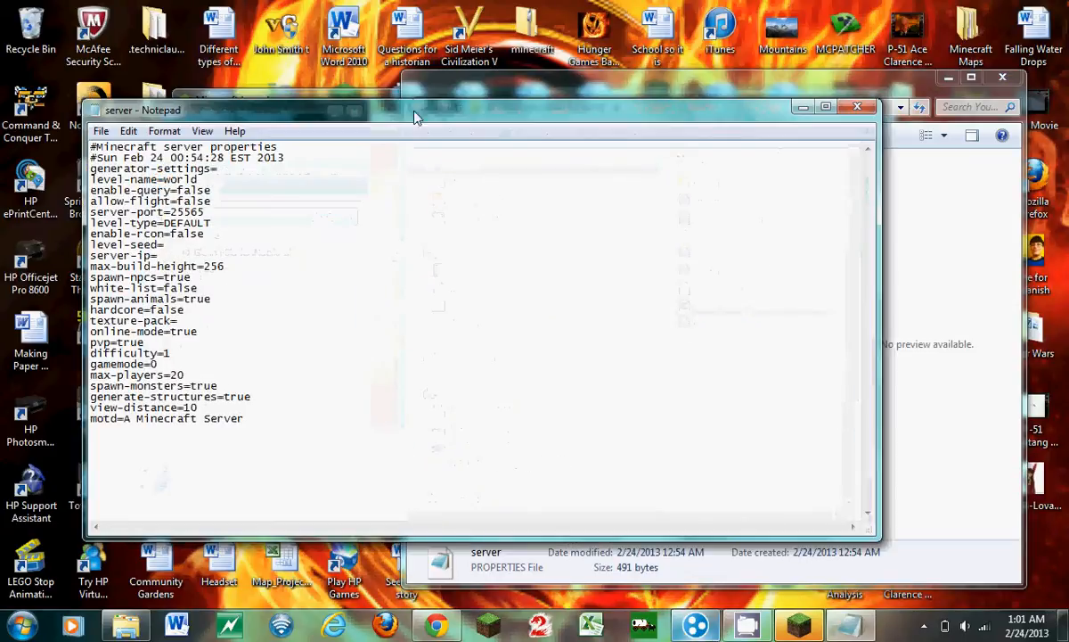
pyautogui.moveTo(414, 117); pyautogui.dragTo(1068, 18)
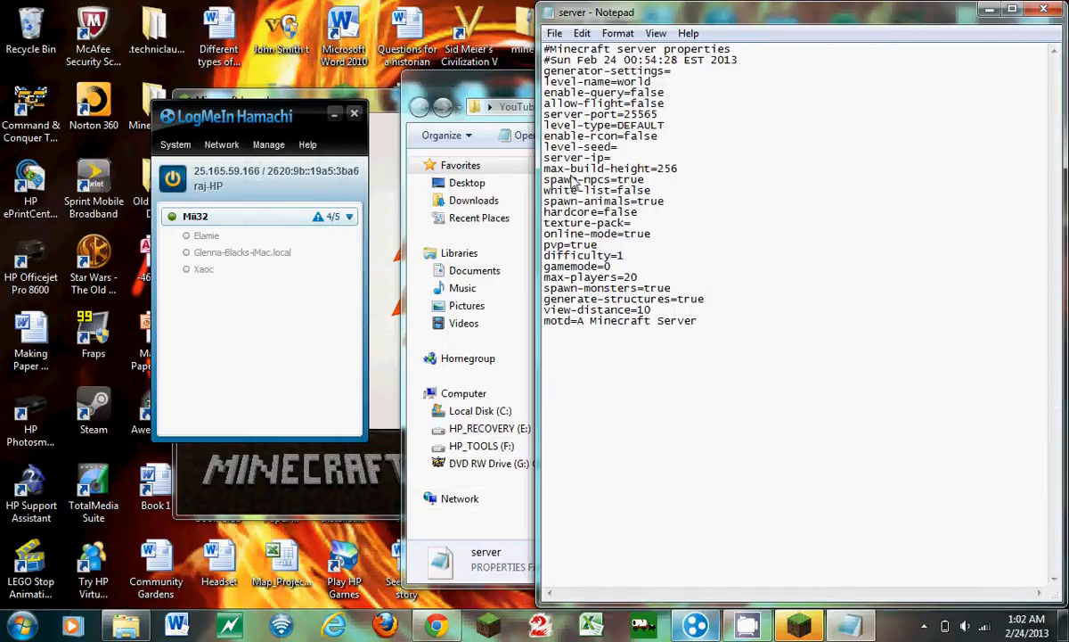
pyautogui.click(750, 140)
pyautogui.doubleClick(751, 167)
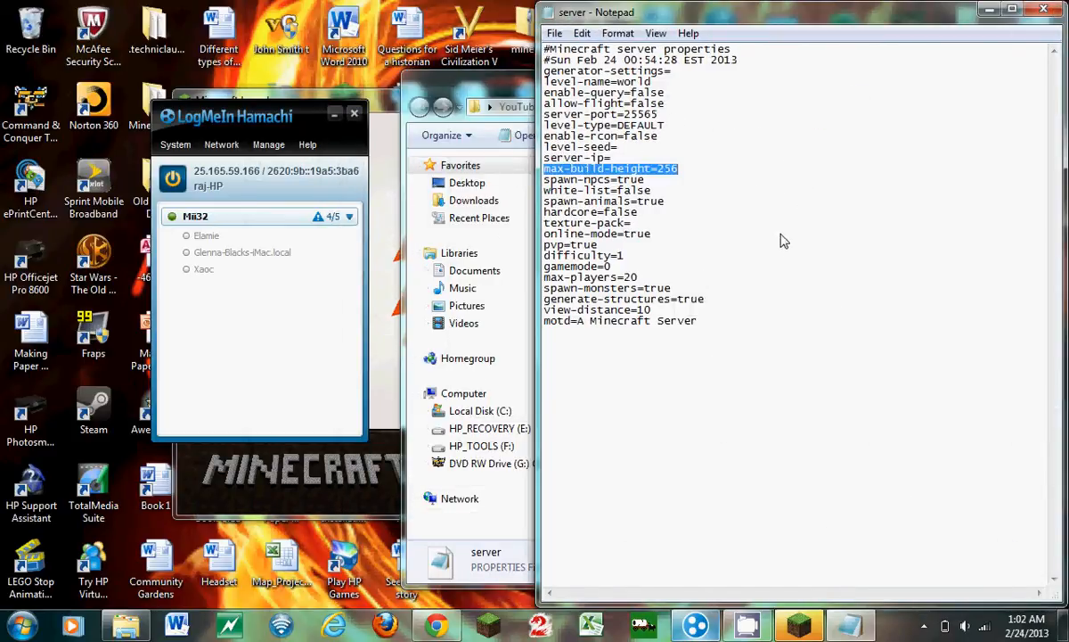
pyautogui.doubleClick(791, 234)
pyautogui.doubleClick(793, 245)
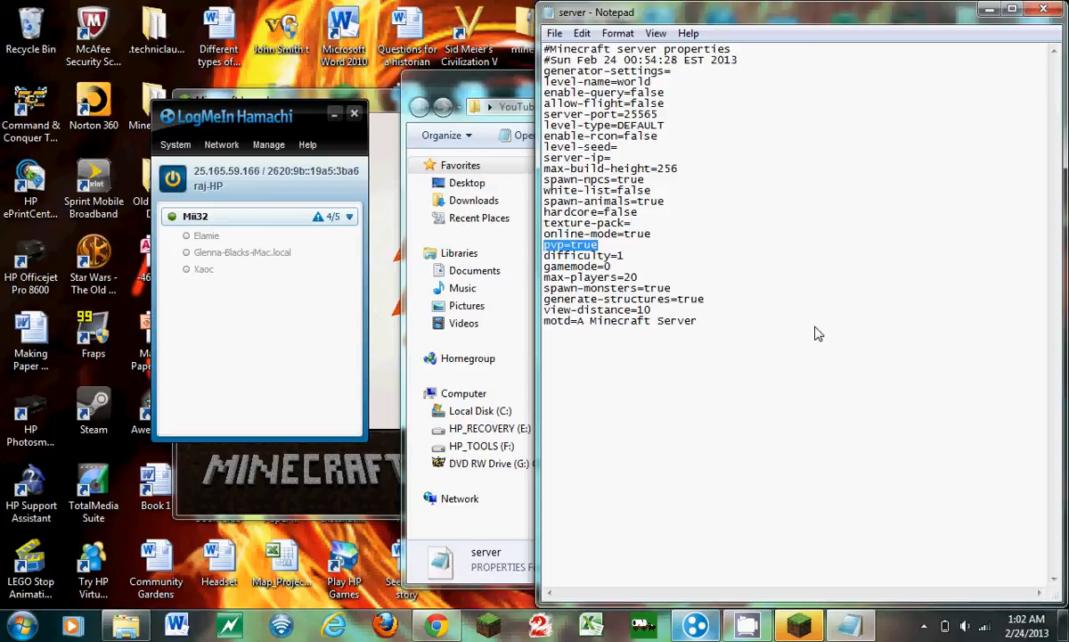
pyautogui.press('Right')
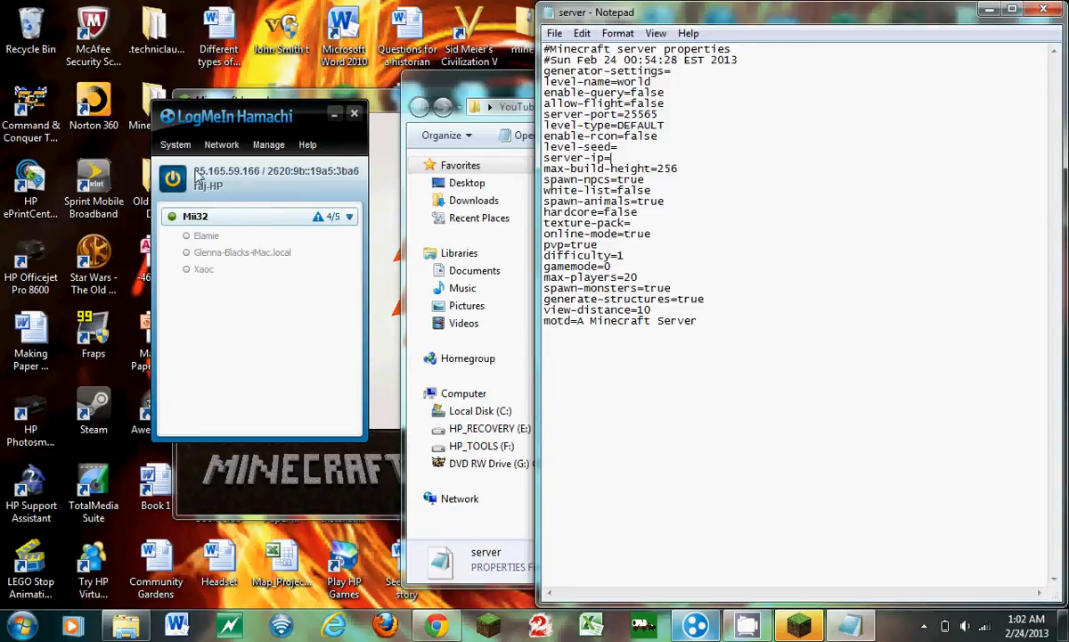
# Minimize the Minecraft Launcher, copy the IPv4 address 25.165.59.166 from Hamachi, and paste it into the server-ip line.
pyautogui.click(223, 175)
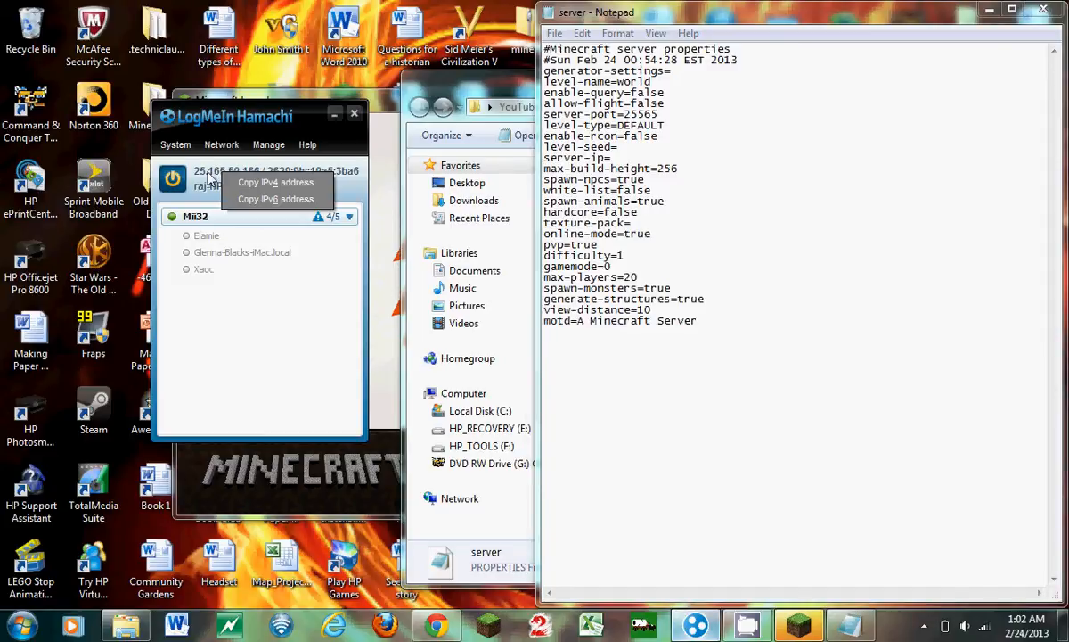
pyautogui.click(386, 175)
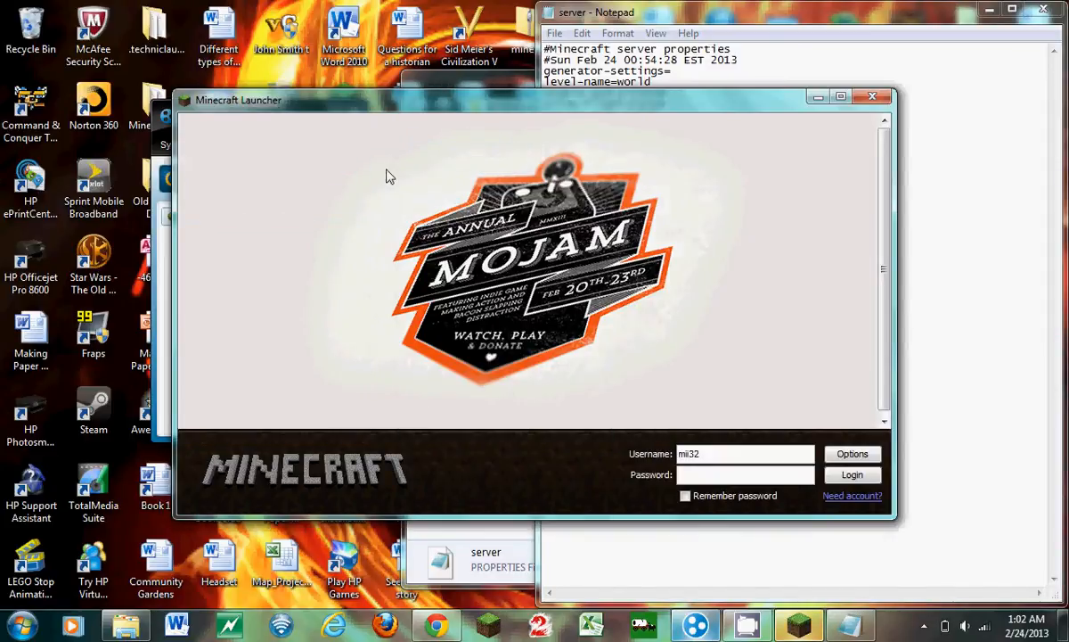
pyautogui.click(819, 96)
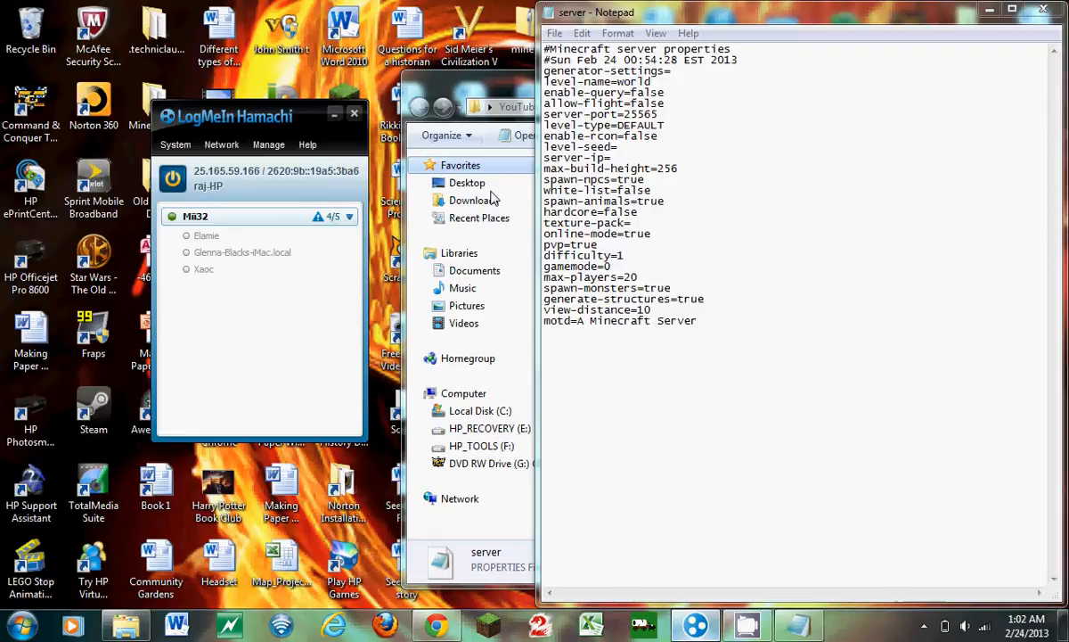
pyautogui.click(611, 157)
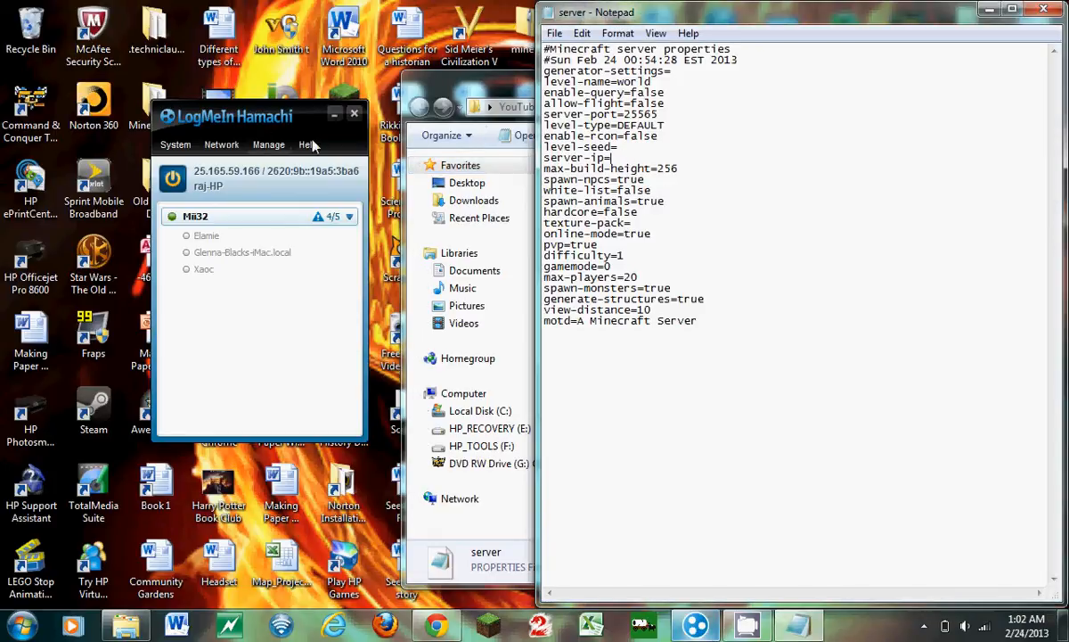
pyautogui.click(230, 171)
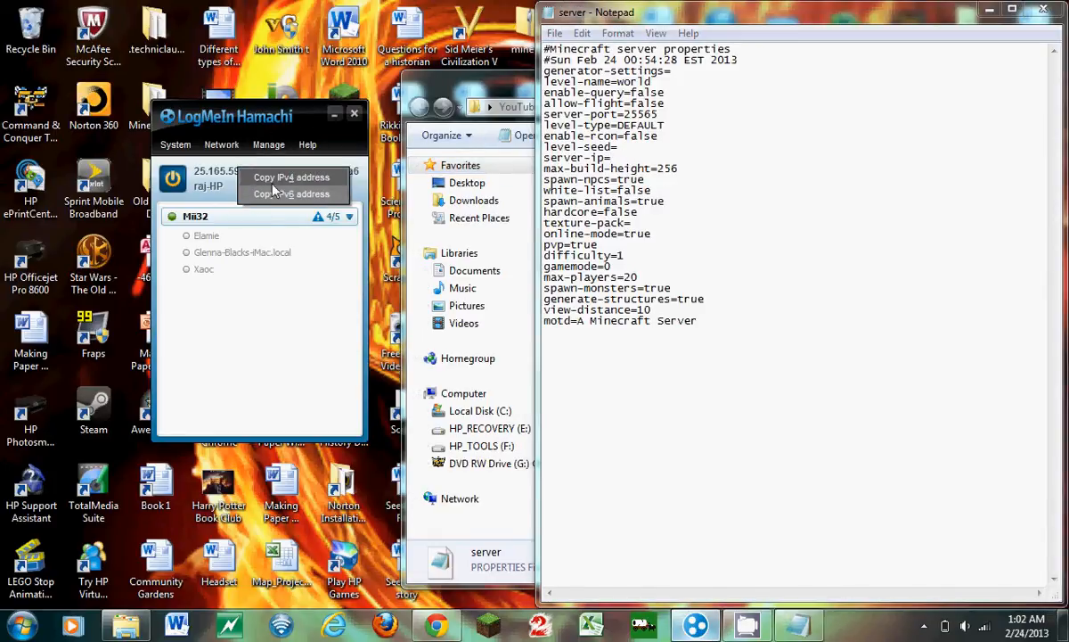
pyautogui.click(273, 180)
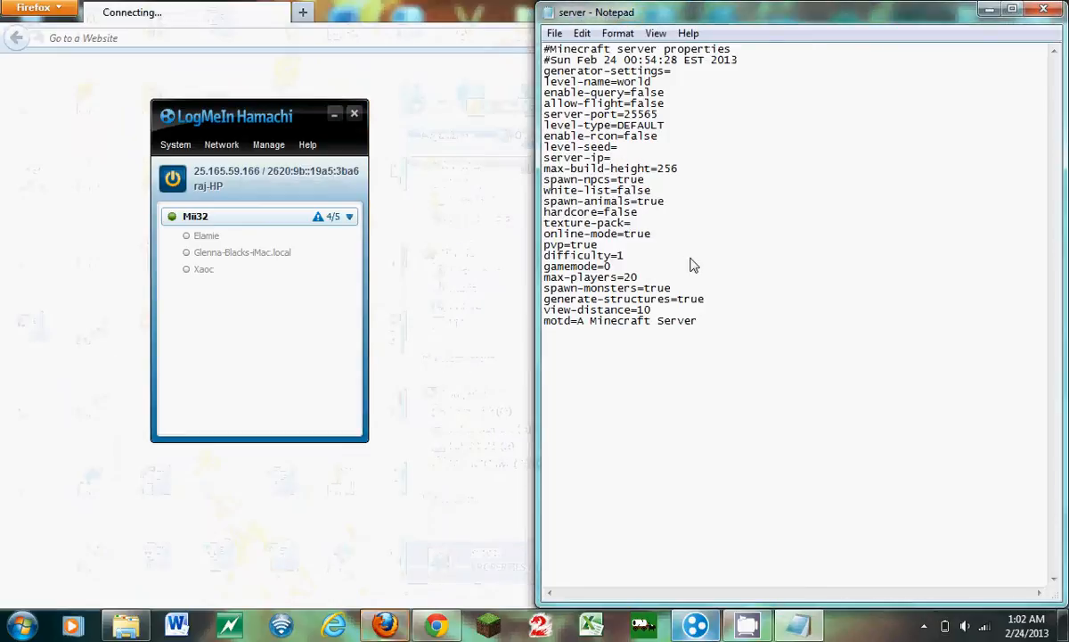
pyautogui.hotkey('ctrl', 'v')
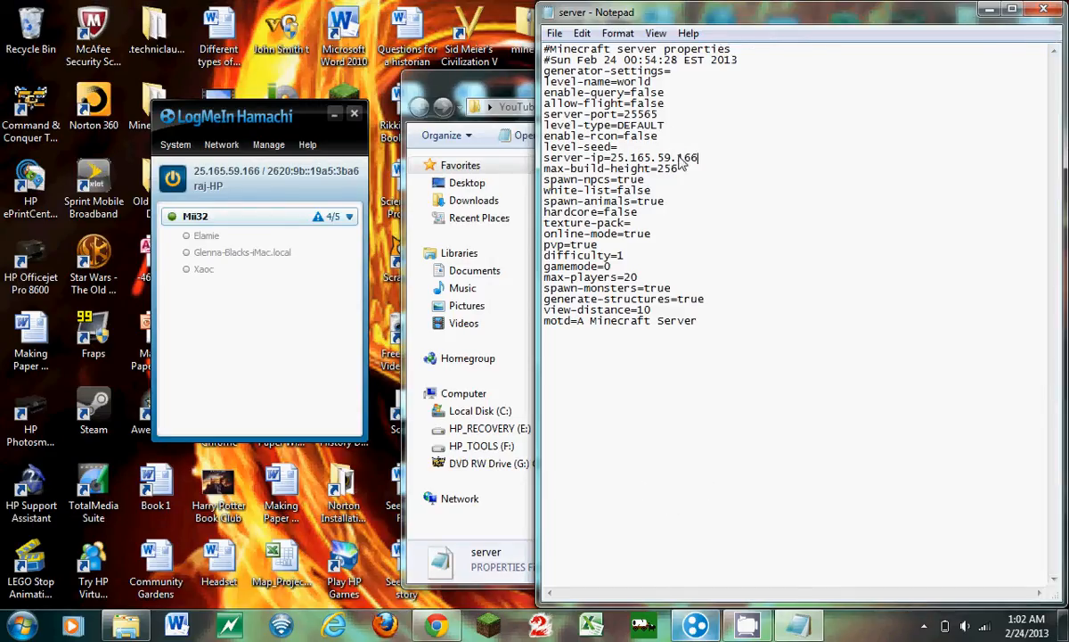
# Select the address on the server-ip line and delete it, leaving the value blank.
pyautogui.moveTo(700, 160); pyautogui.dragTo(621, 167)
pyautogui.click(709, 148)
pyautogui.click(723, 150)
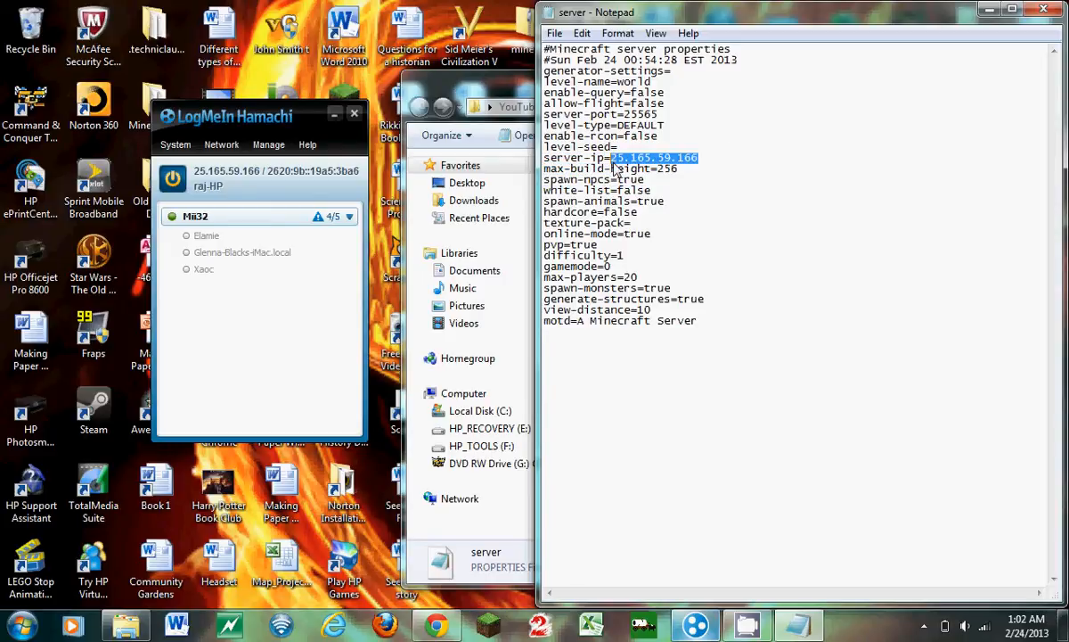
pyautogui.press('BackSpace')
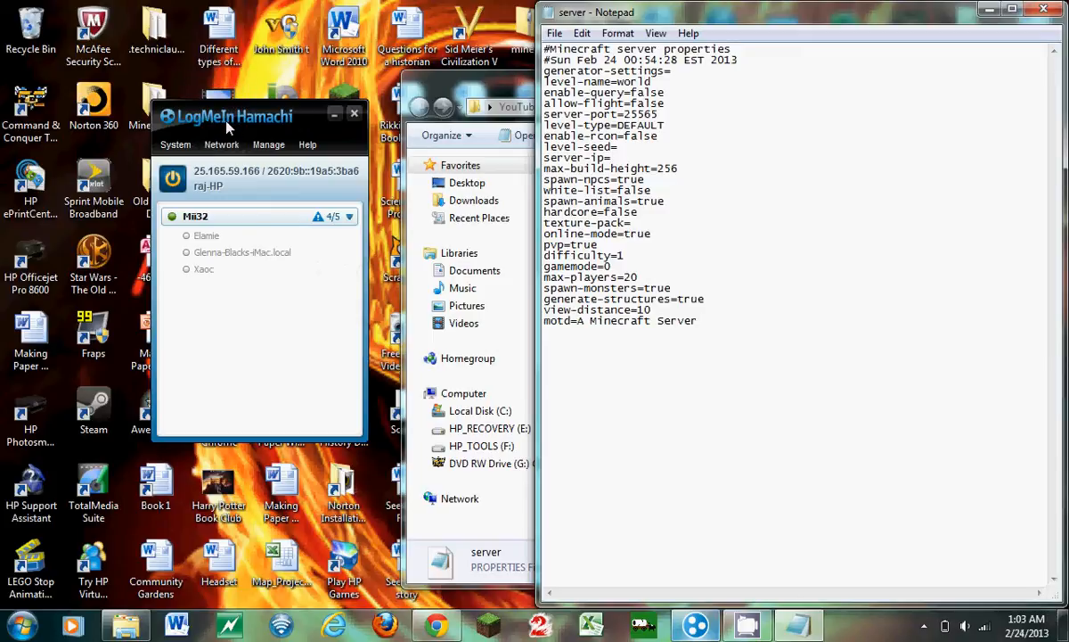
# Look over Hamachi's Create Network and Join Network dialogs, closing each without entering anything, and return to the properties file.
pyautogui.click(222, 144)
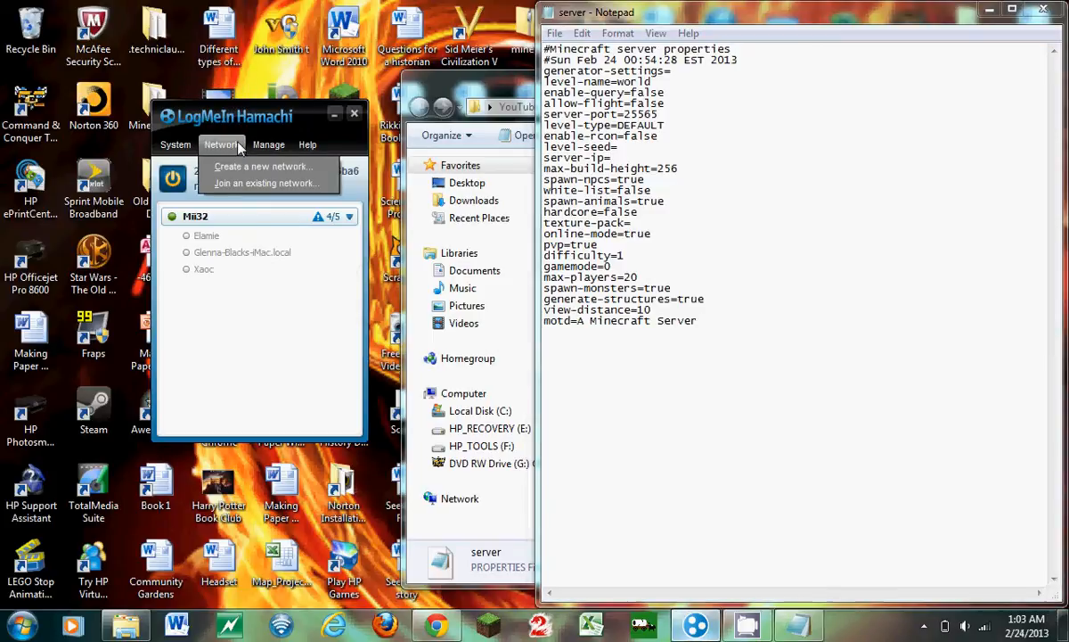
pyautogui.click(237, 166)
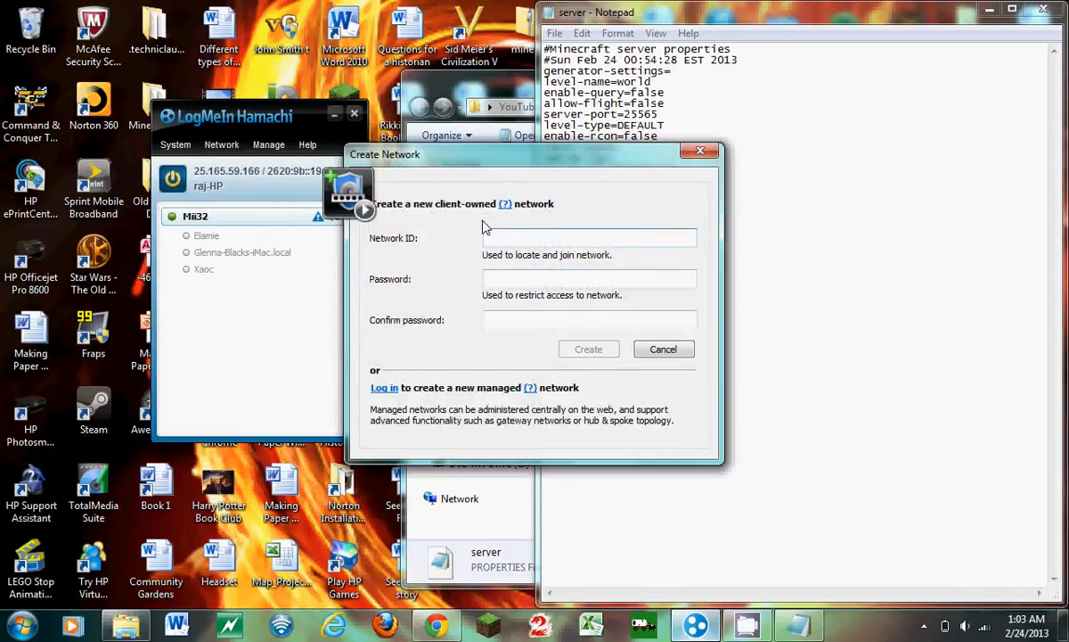
pyautogui.click(701, 150)
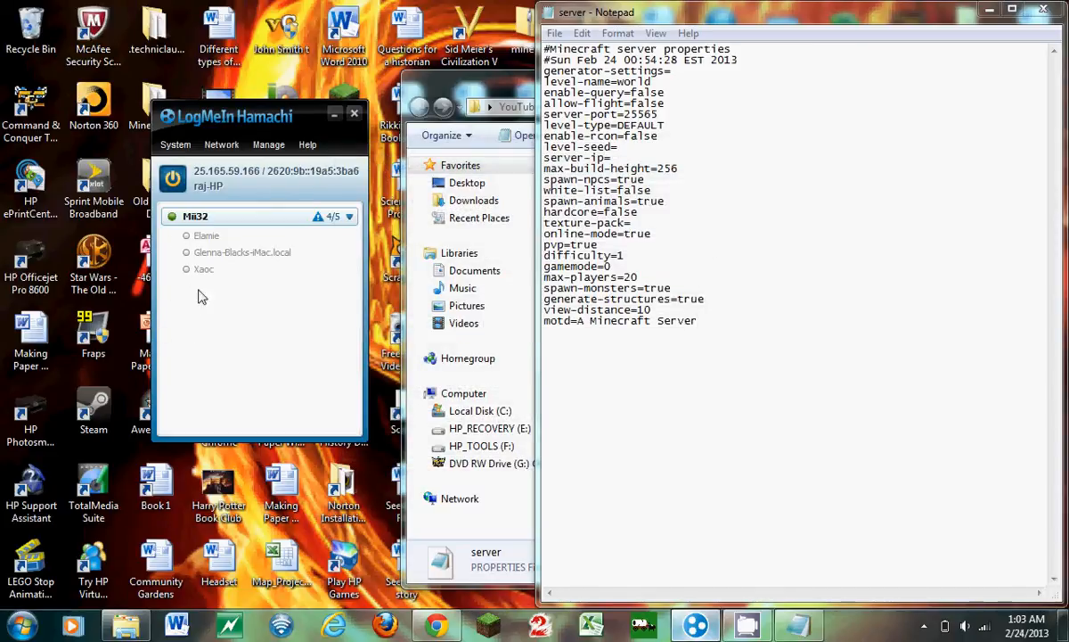
pyautogui.click(221, 144)
pyautogui.click(244, 184)
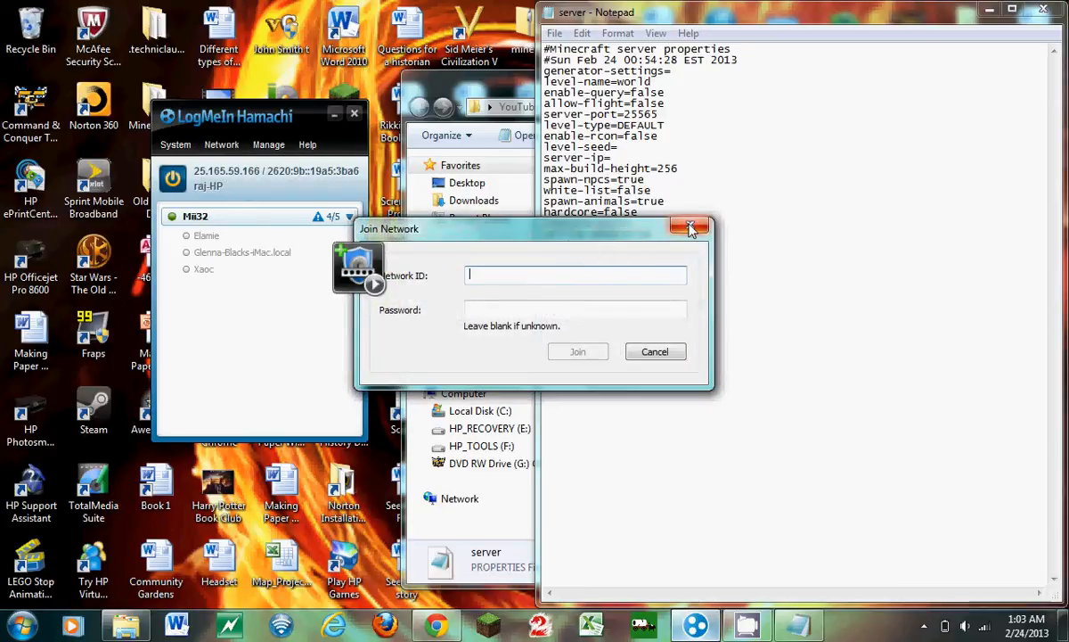
pyautogui.click(684, 234)
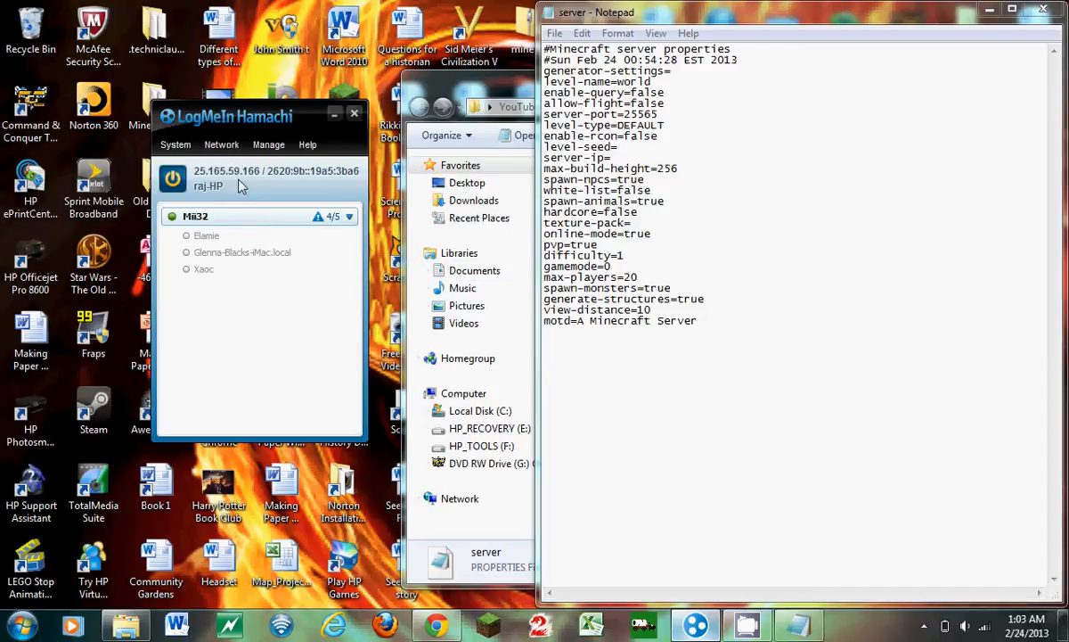
pyautogui.click(704, 269)
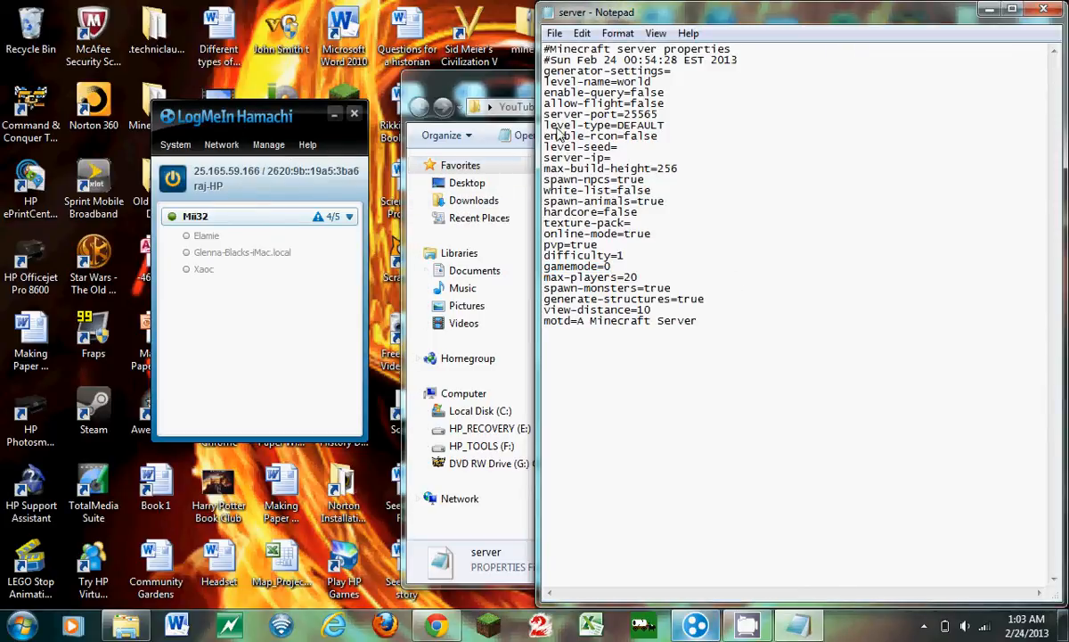
# Minimize Hamachi and close the server properties file without saving the changes.
pyautogui.click(229, 166)
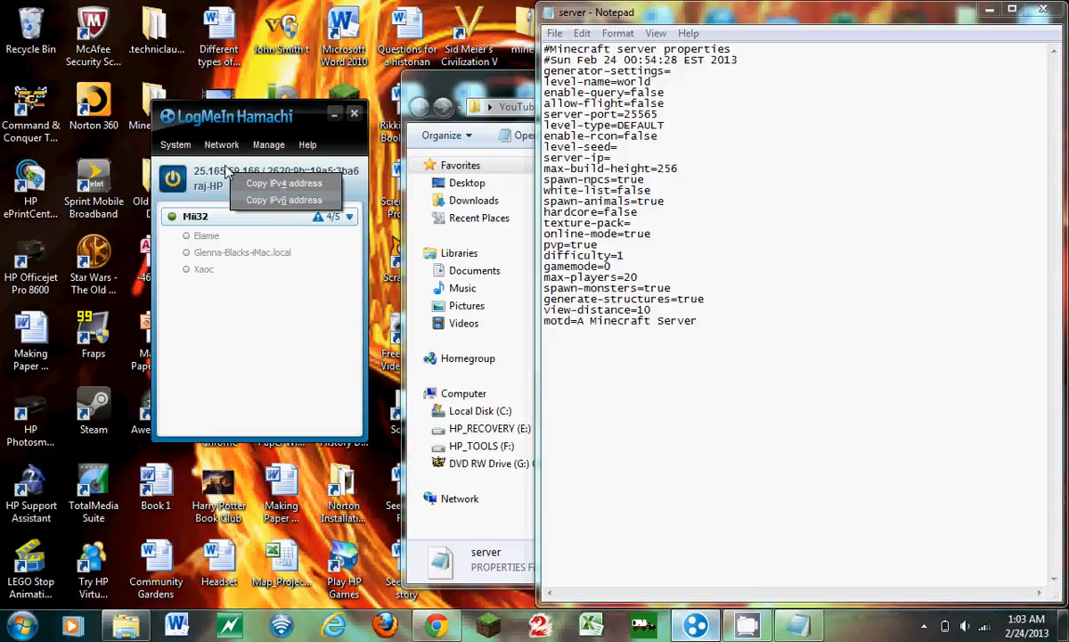
pyautogui.click(667, 164)
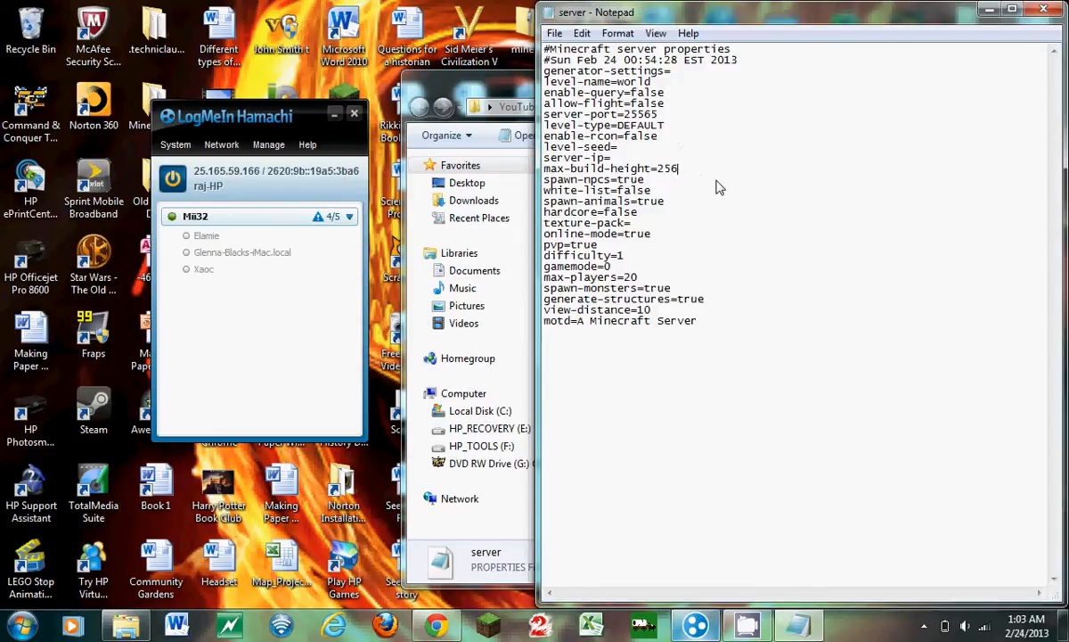
pyautogui.click(333, 113)
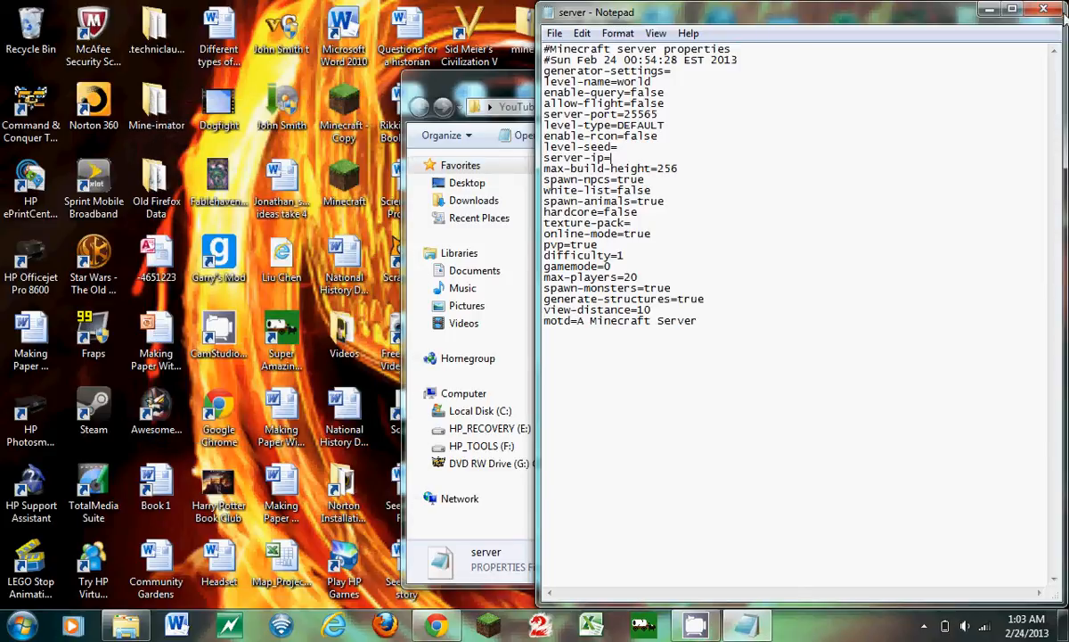
pyautogui.click(1044, 9)
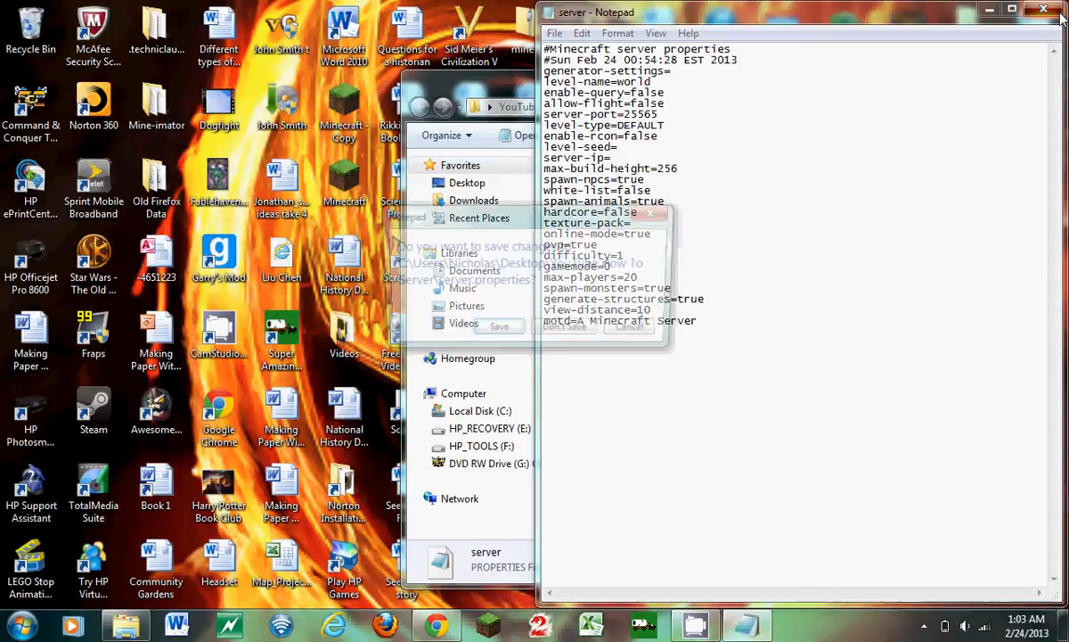
pyautogui.click(568, 332)
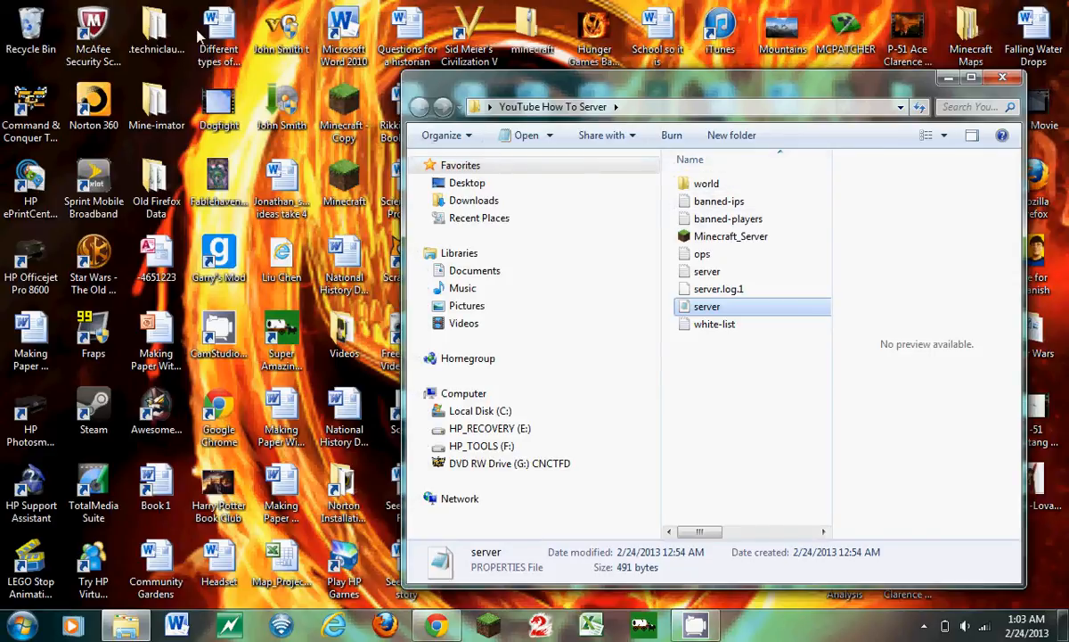
# Open the world folder to view its contents and return to the YouTube How To Server folder.
pyautogui.click(717, 184)
pyautogui.press('Return')
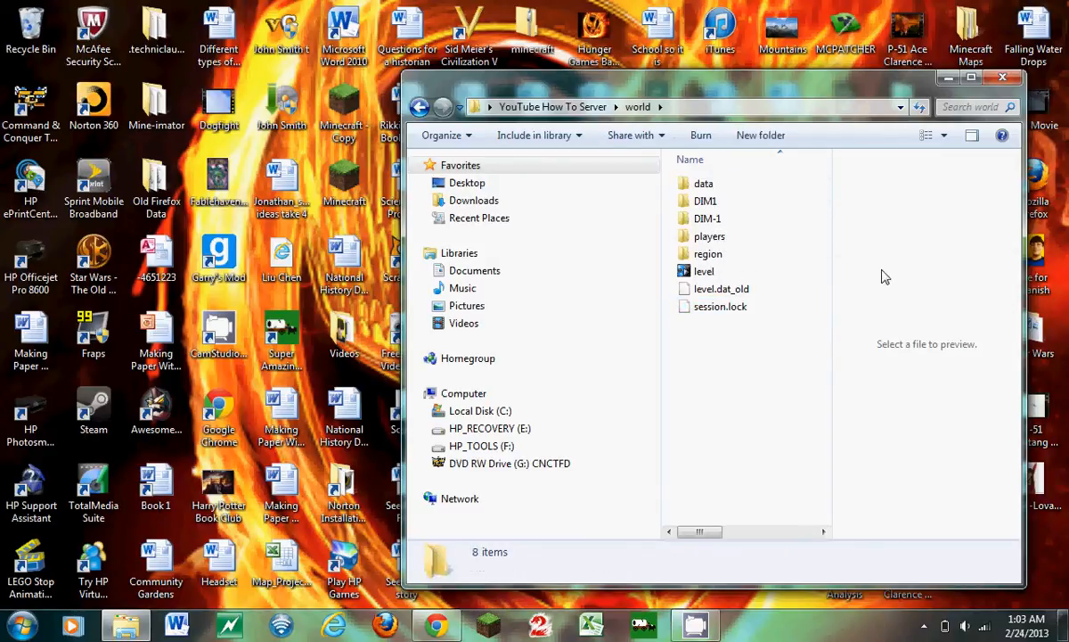
pyautogui.click(419, 107)
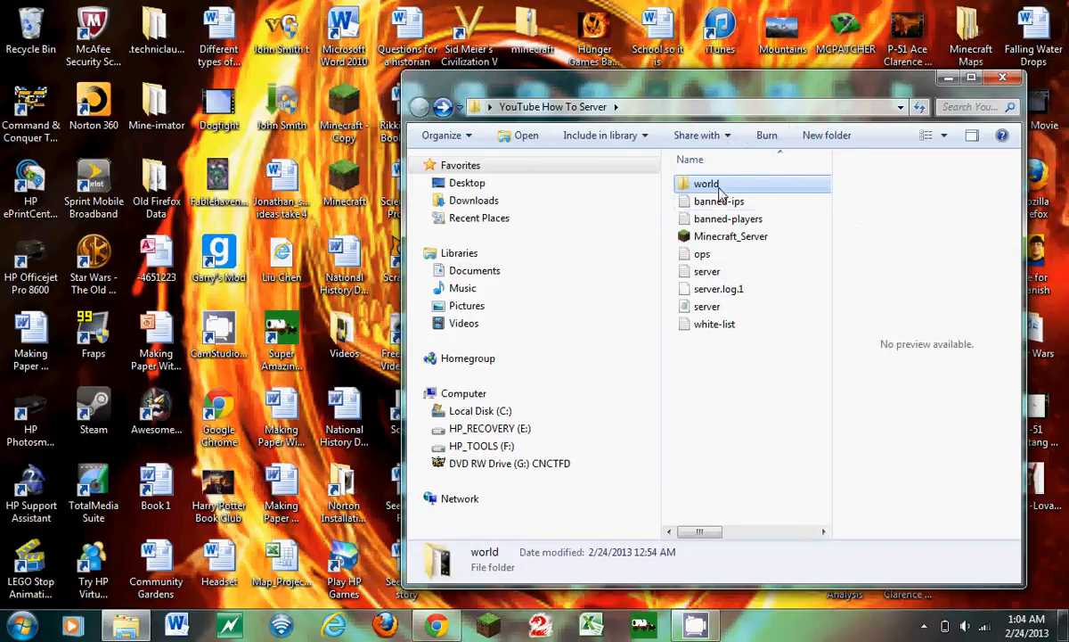
# Rename the world folder as asdfadfasdf.
pyautogui.rightClick(724, 176)
pyautogui.click(703, 189)
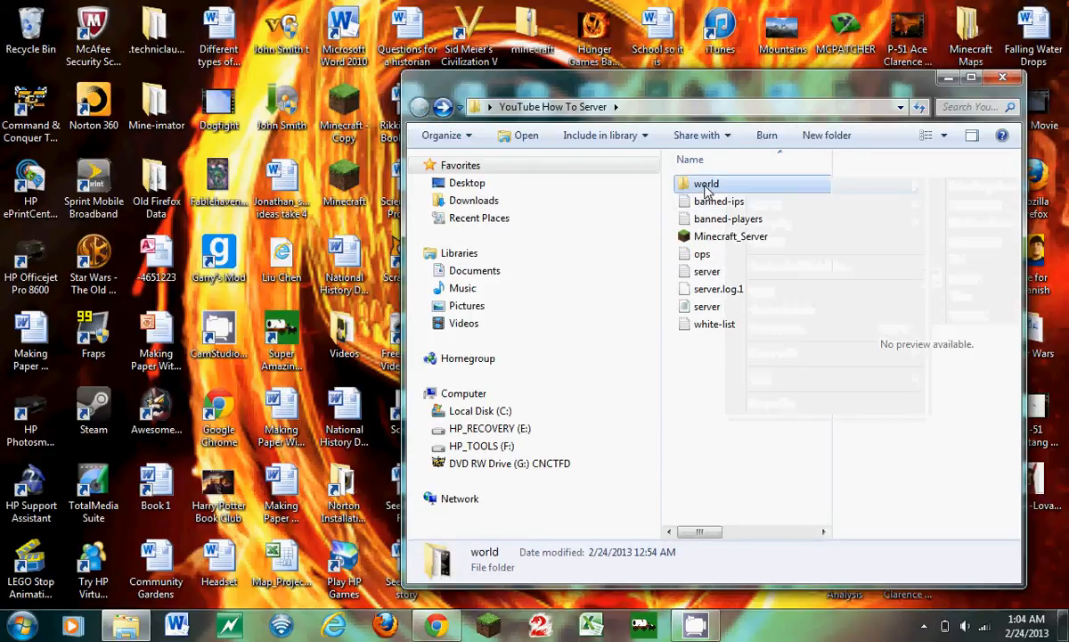
pyautogui.rightClick(721, 184)
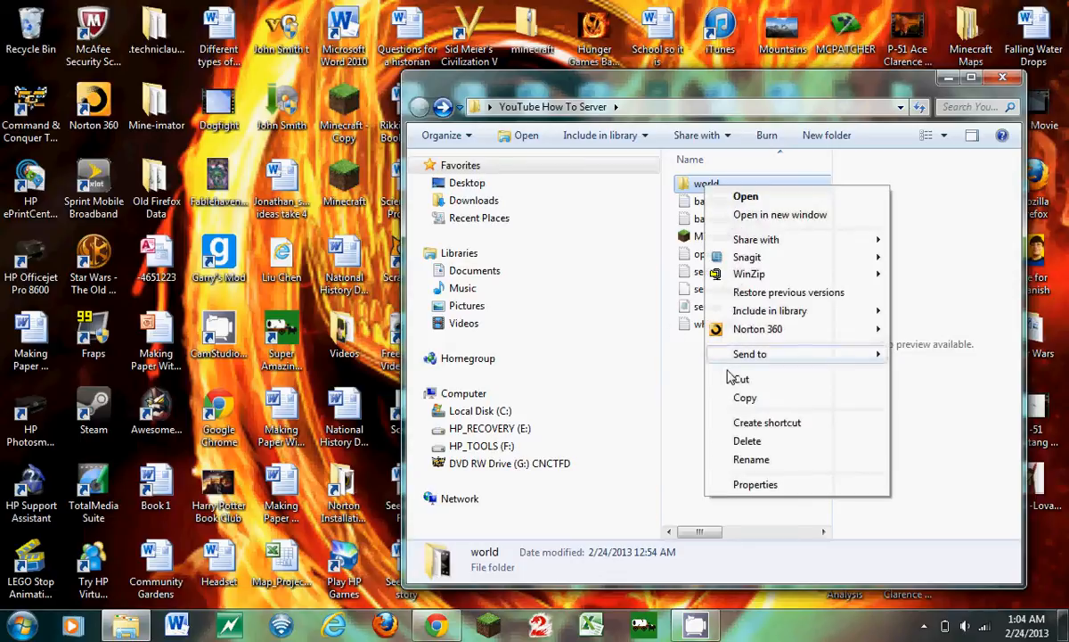
pyautogui.click(773, 460)
pyautogui.write('asdfadfasdf')
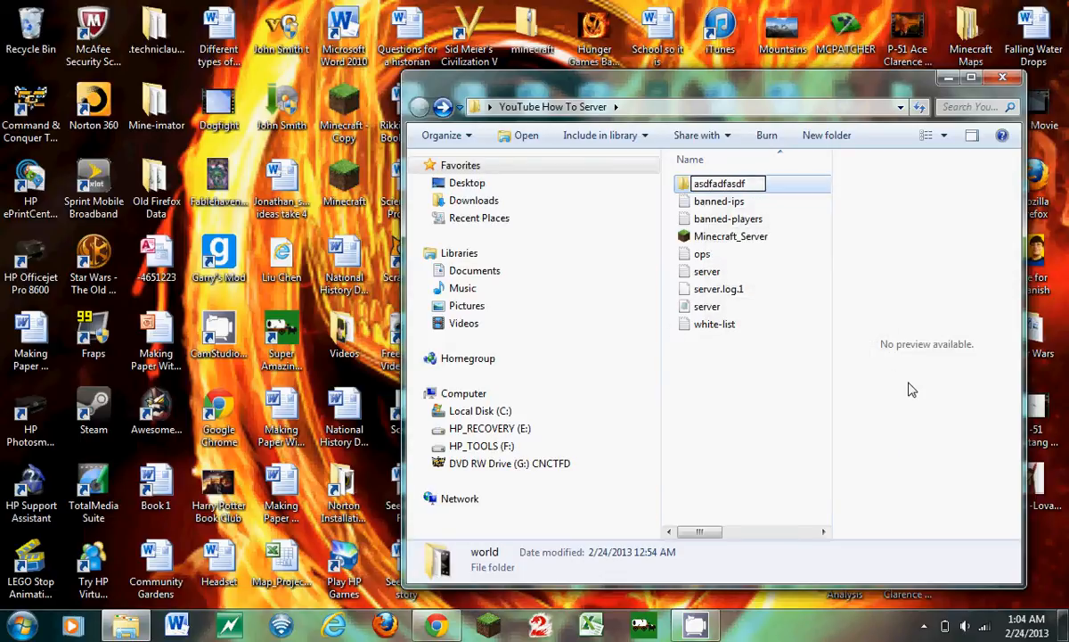
pyautogui.click(755, 368)
# Rename the asdfadfasdf folder as world.
pyautogui.click(747, 183)
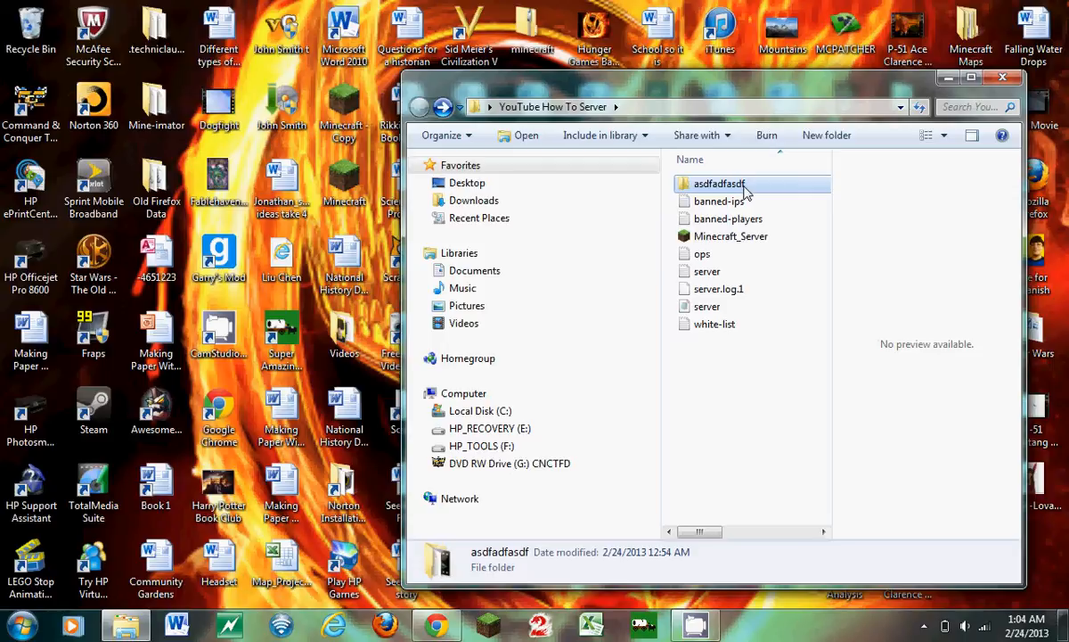
pyautogui.rightClick(749, 187)
pyautogui.click(811, 461)
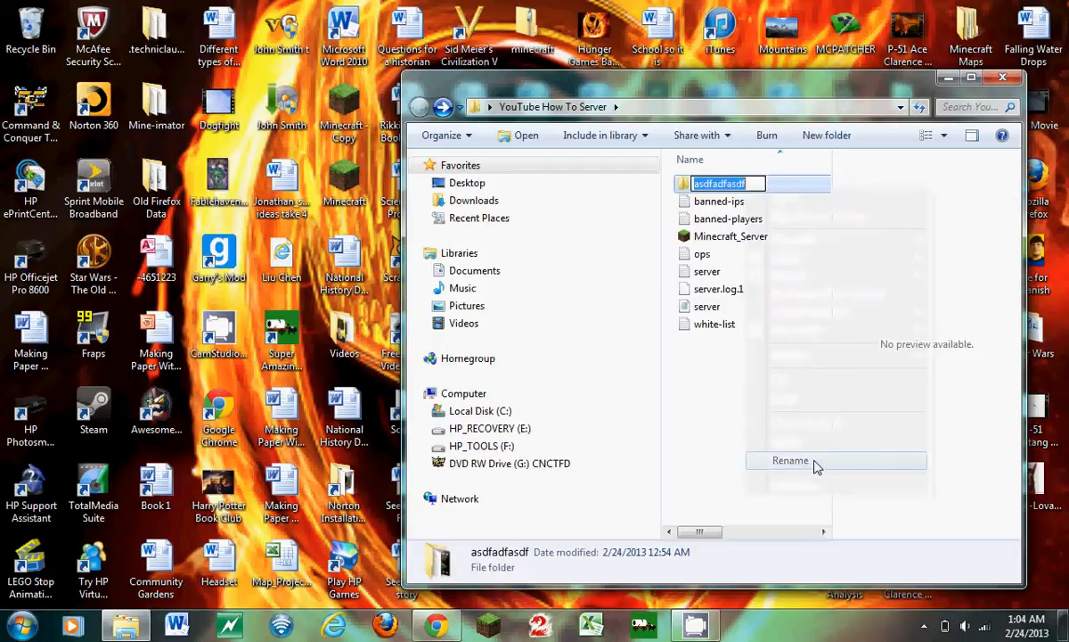
pyautogui.write('world')
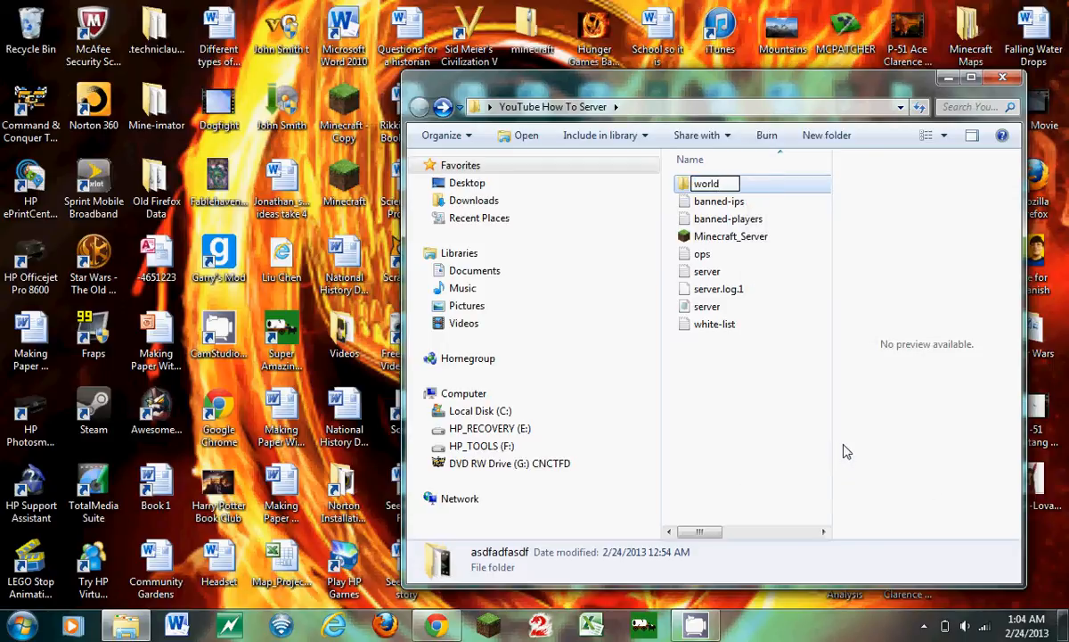
pyautogui.press('Return')
pyautogui.click(747, 410)
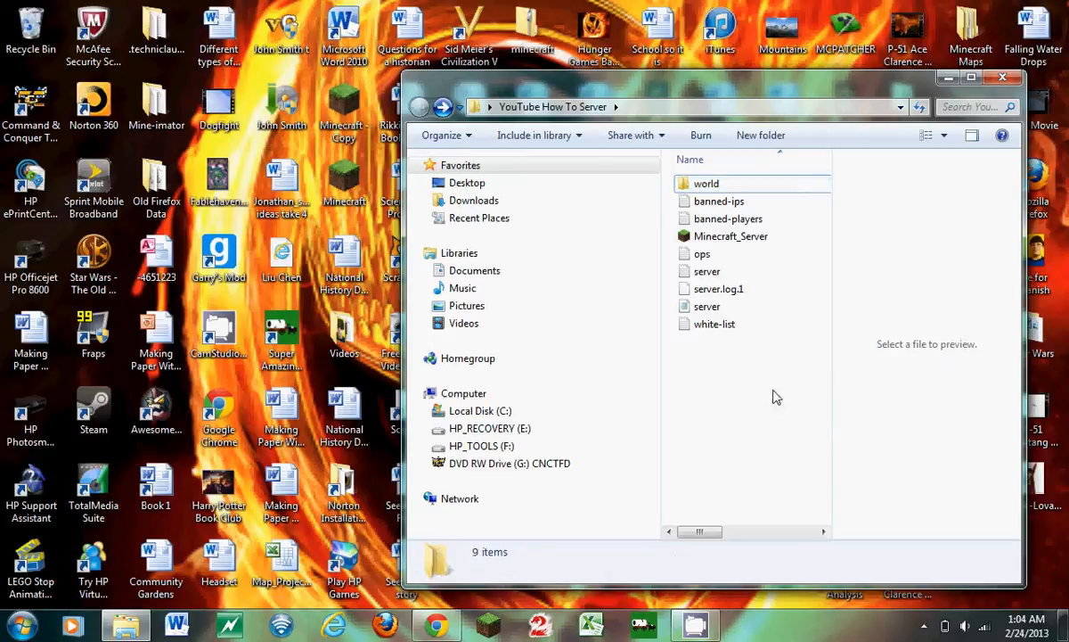
# Open the server properties file, examine the level-name value against the world folder's name, and close the file.
pyautogui.doubleClick(762, 307)
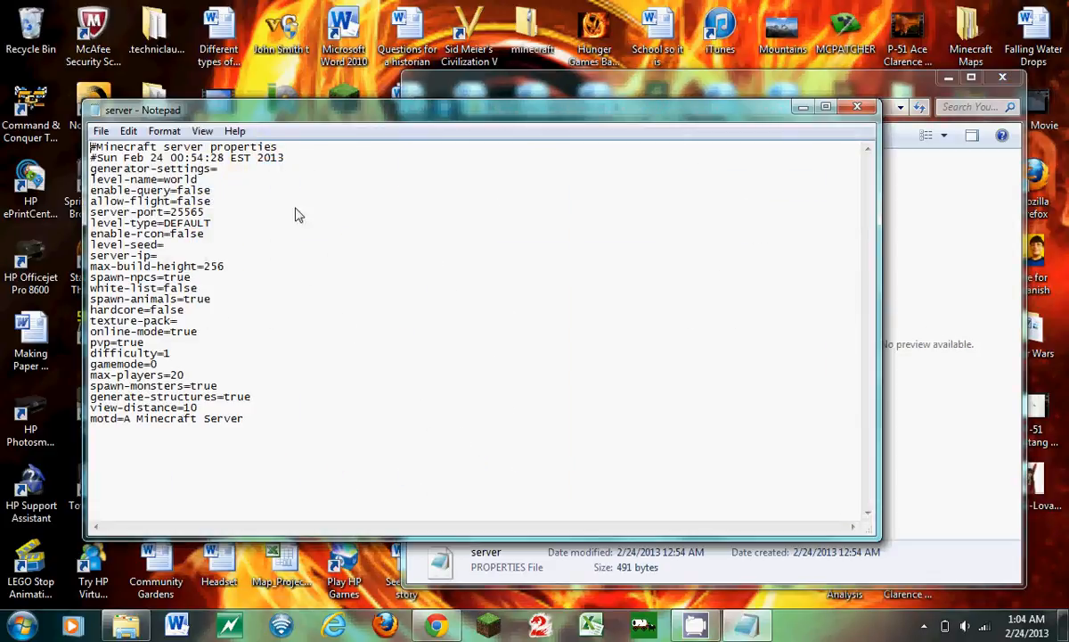
pyautogui.moveTo(198, 179); pyautogui.dragTo(168, 185)
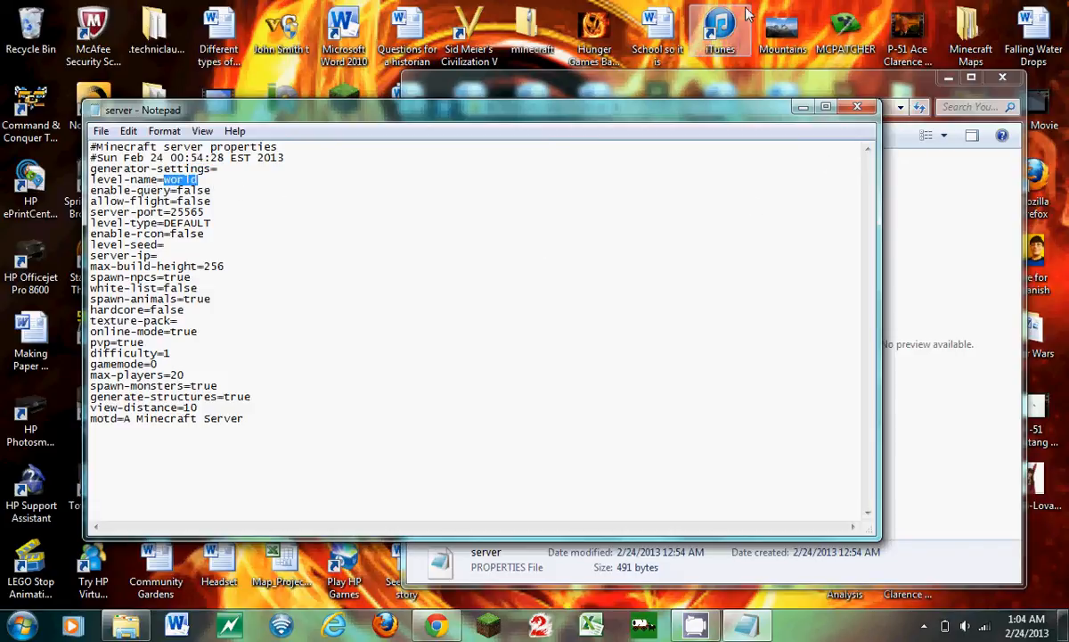
pyautogui.click(883, 96)
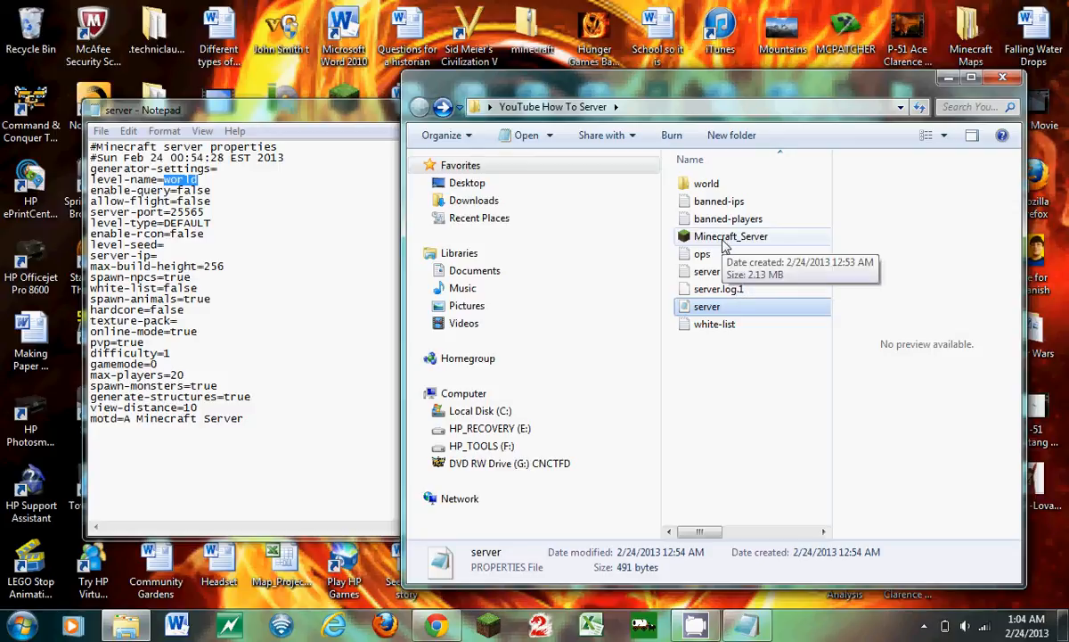
pyautogui.click(308, 114)
pyautogui.click(858, 106)
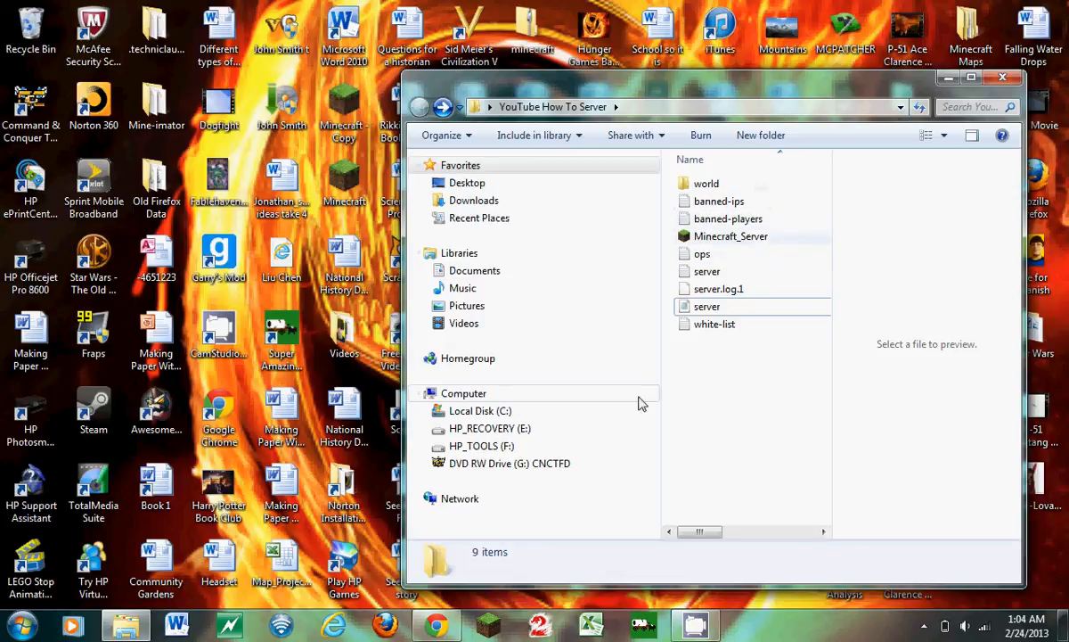
# Switch to CamStudio by restoring its recorder window.
pyautogui.moveTo(761, 390); pyautogui.dragTo(824, 334)
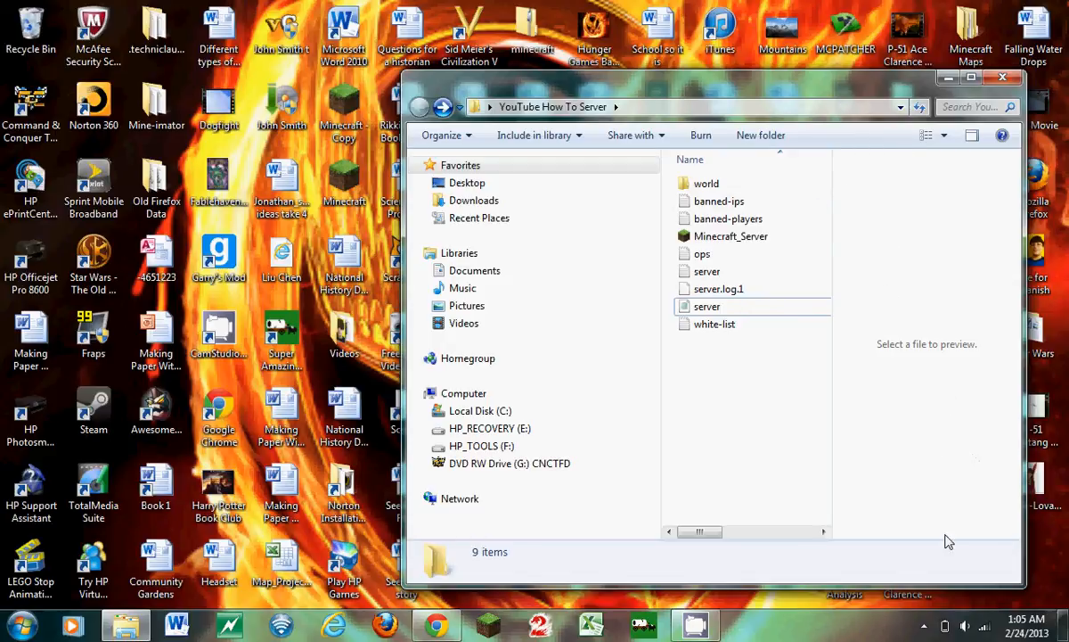
pyautogui.moveTo(947, 635)
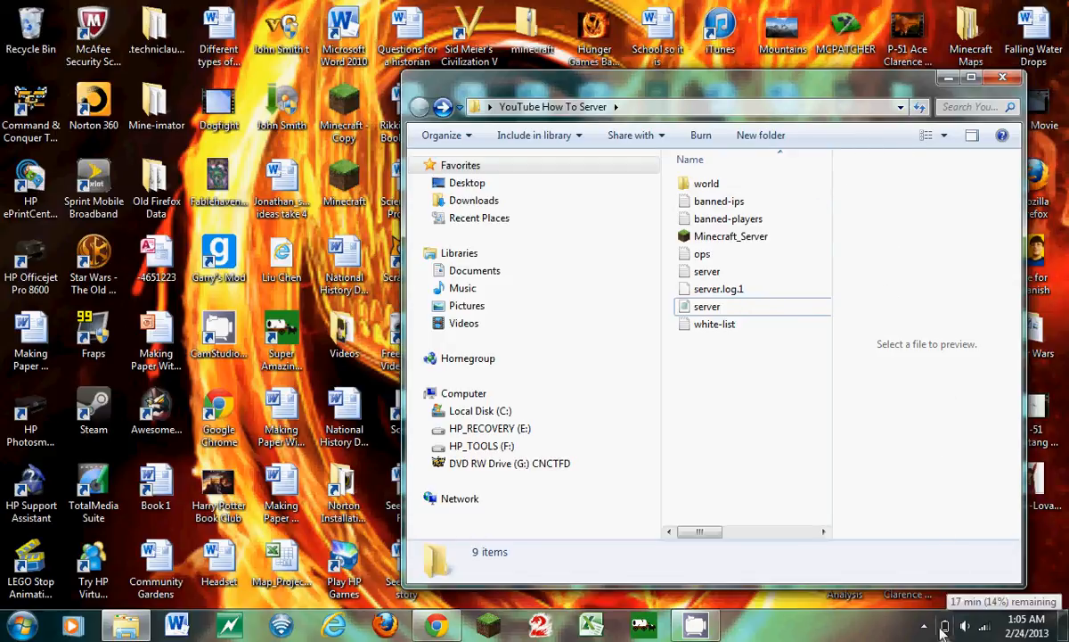
pyautogui.click(926, 627)
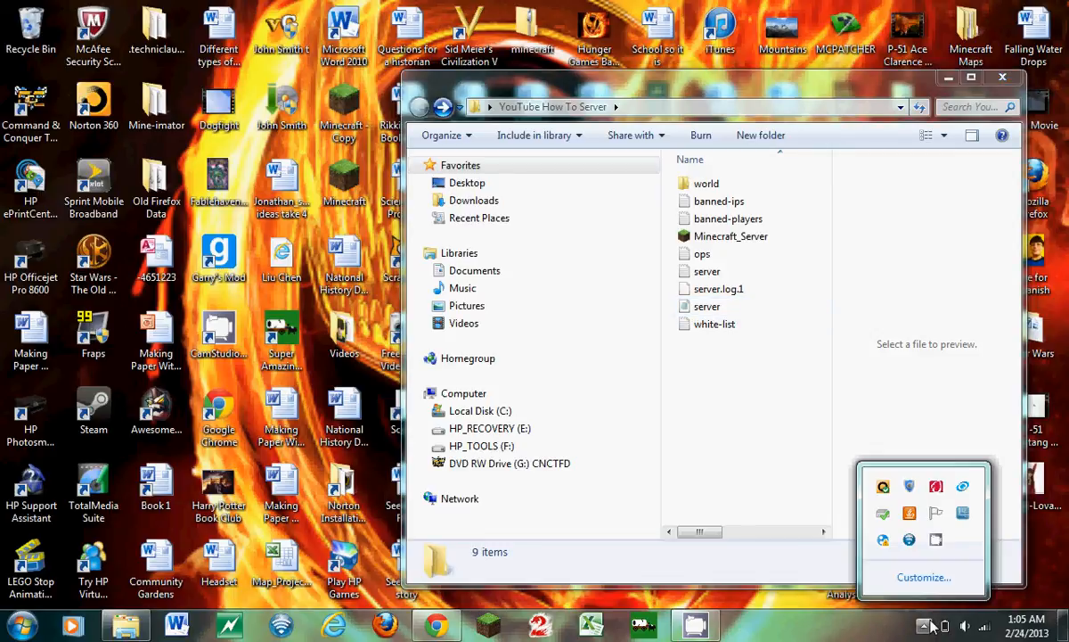
pyautogui.click(936, 540)
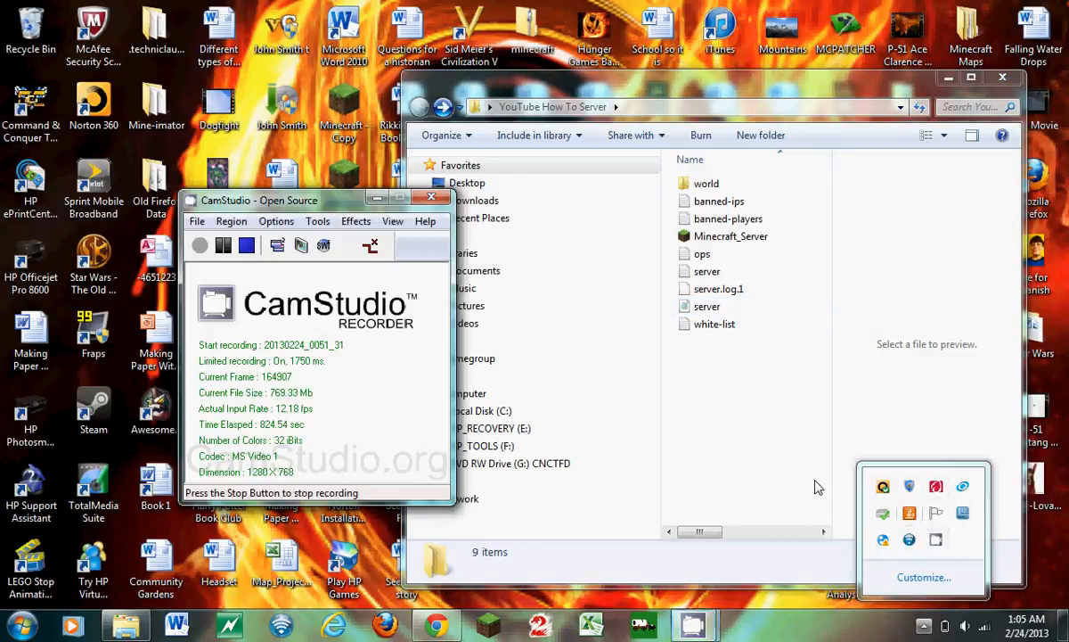